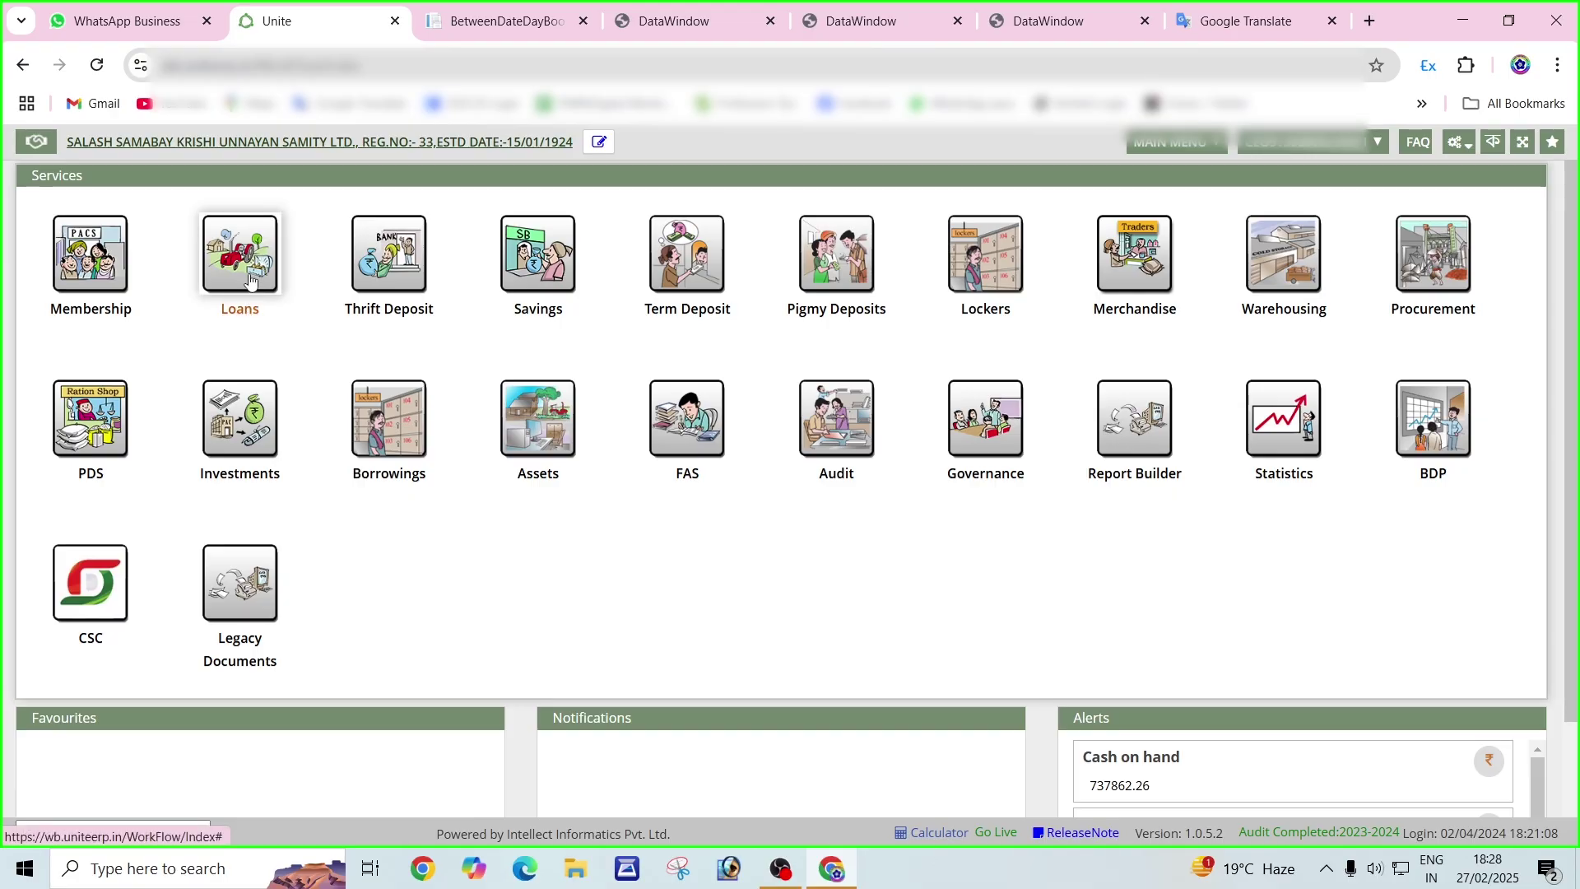
# Open the Loans module from the Unite ERP services home page.
pyautogui.click(251, 282)
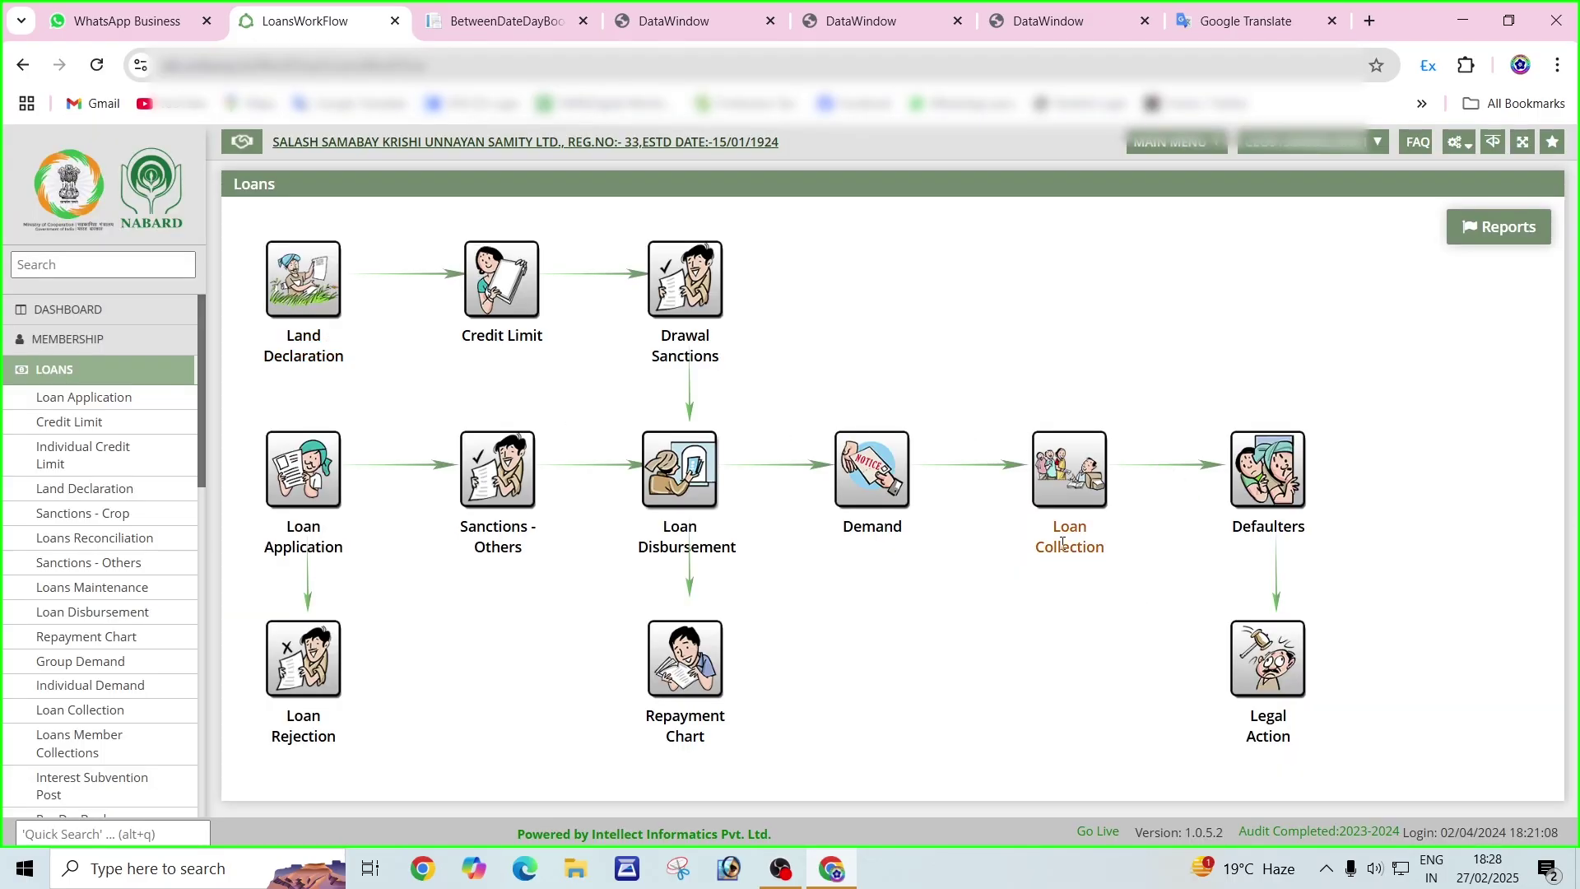
# Open the Loan Collection form and bring up Search Member for the admission number.
pyautogui.click(1069, 477)
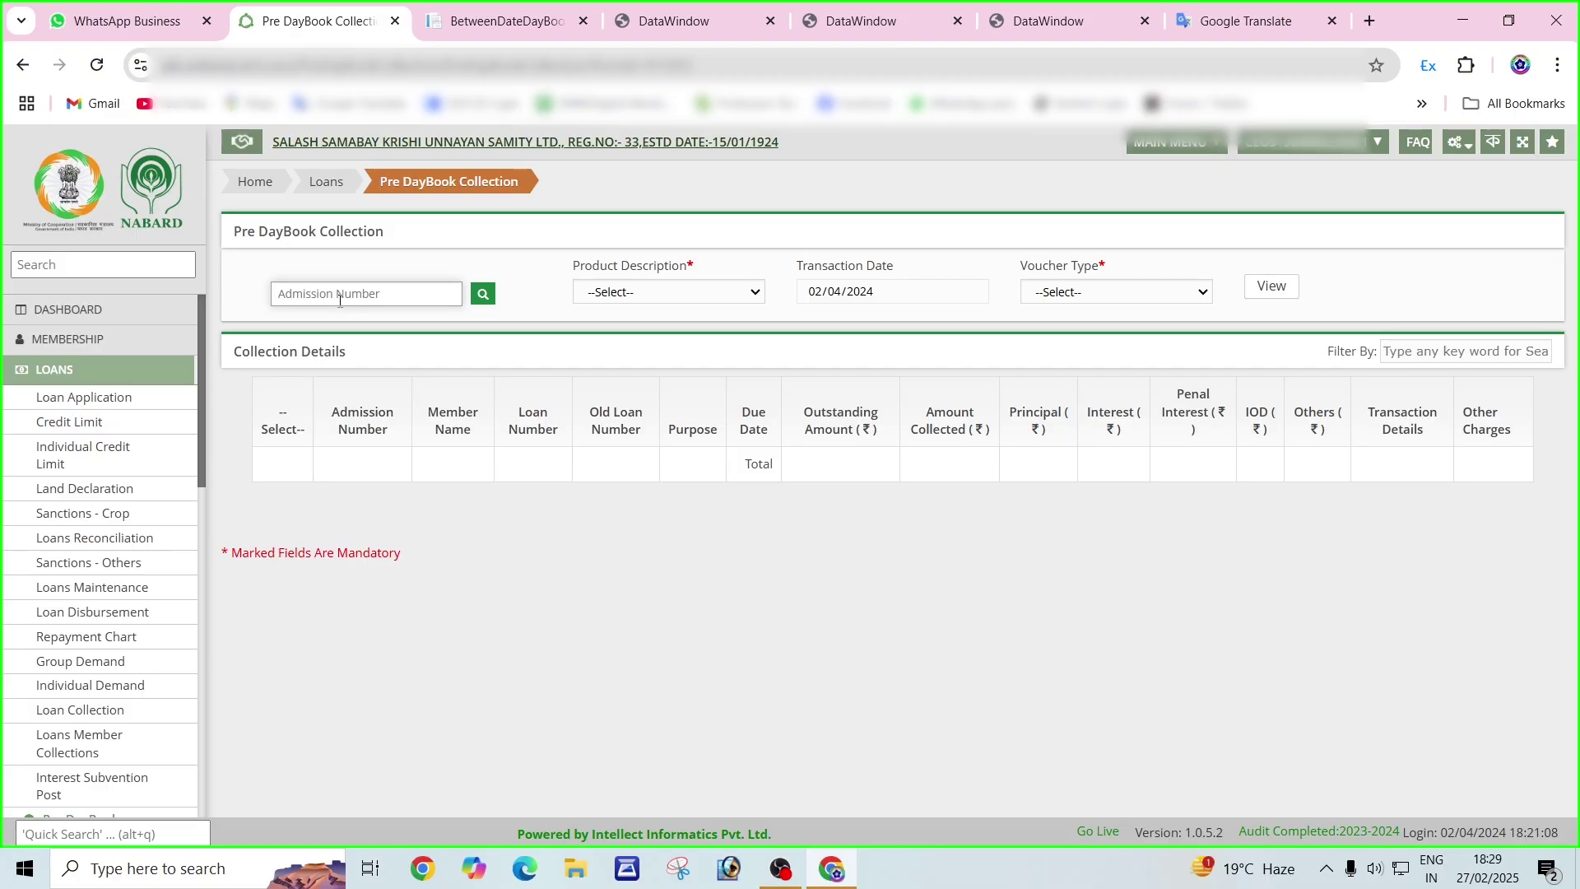
pyautogui.click(483, 295)
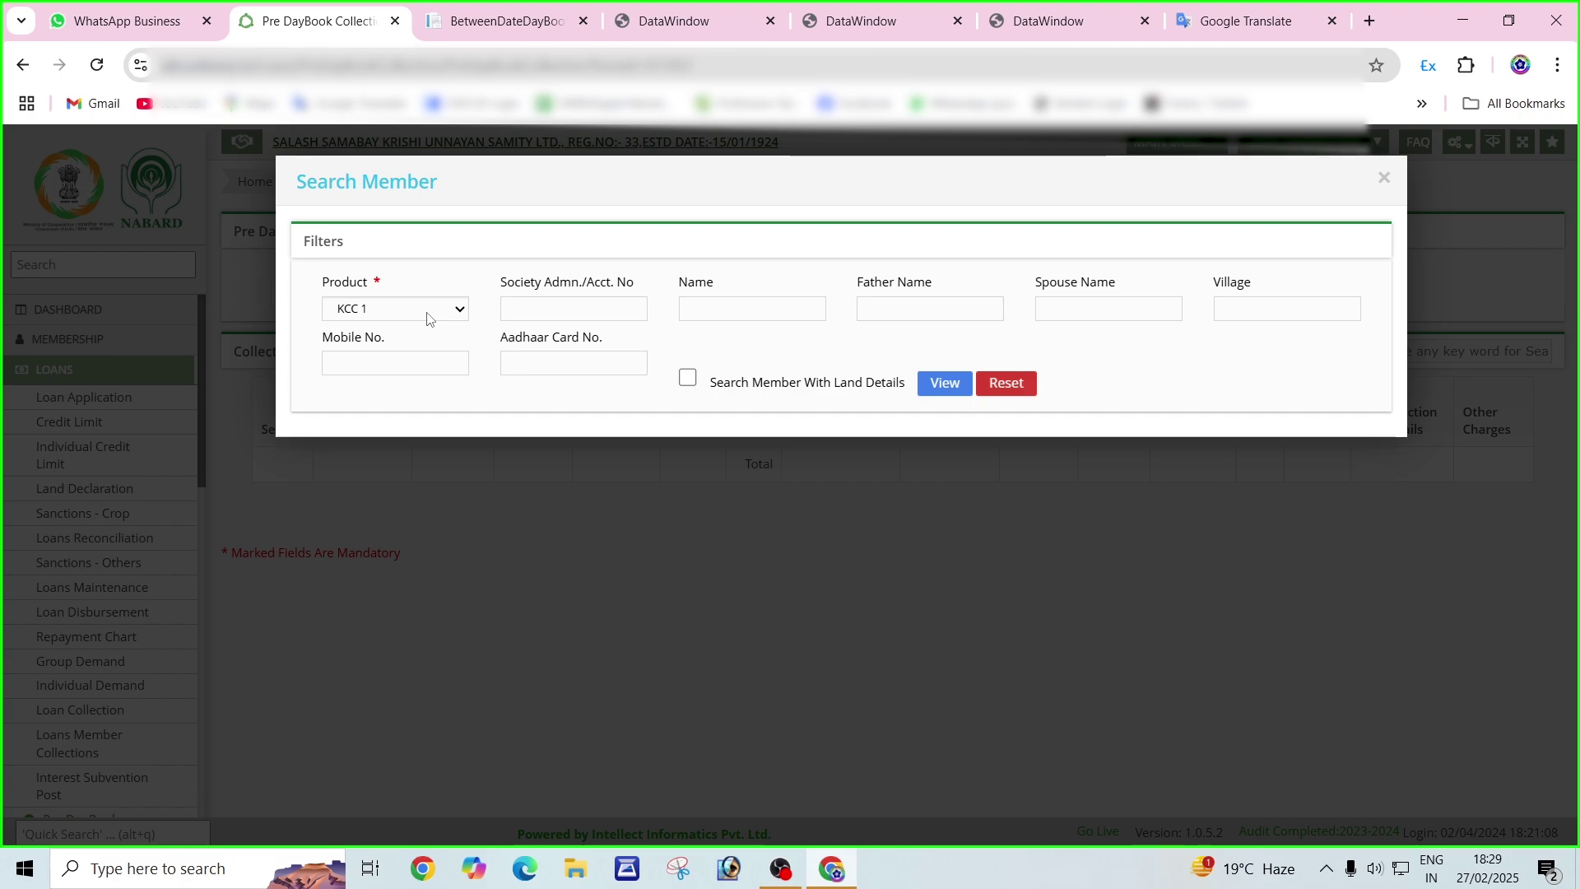
# Search Normal KCC members by the society account number and pick the matching member.
pyautogui.click(428, 319)
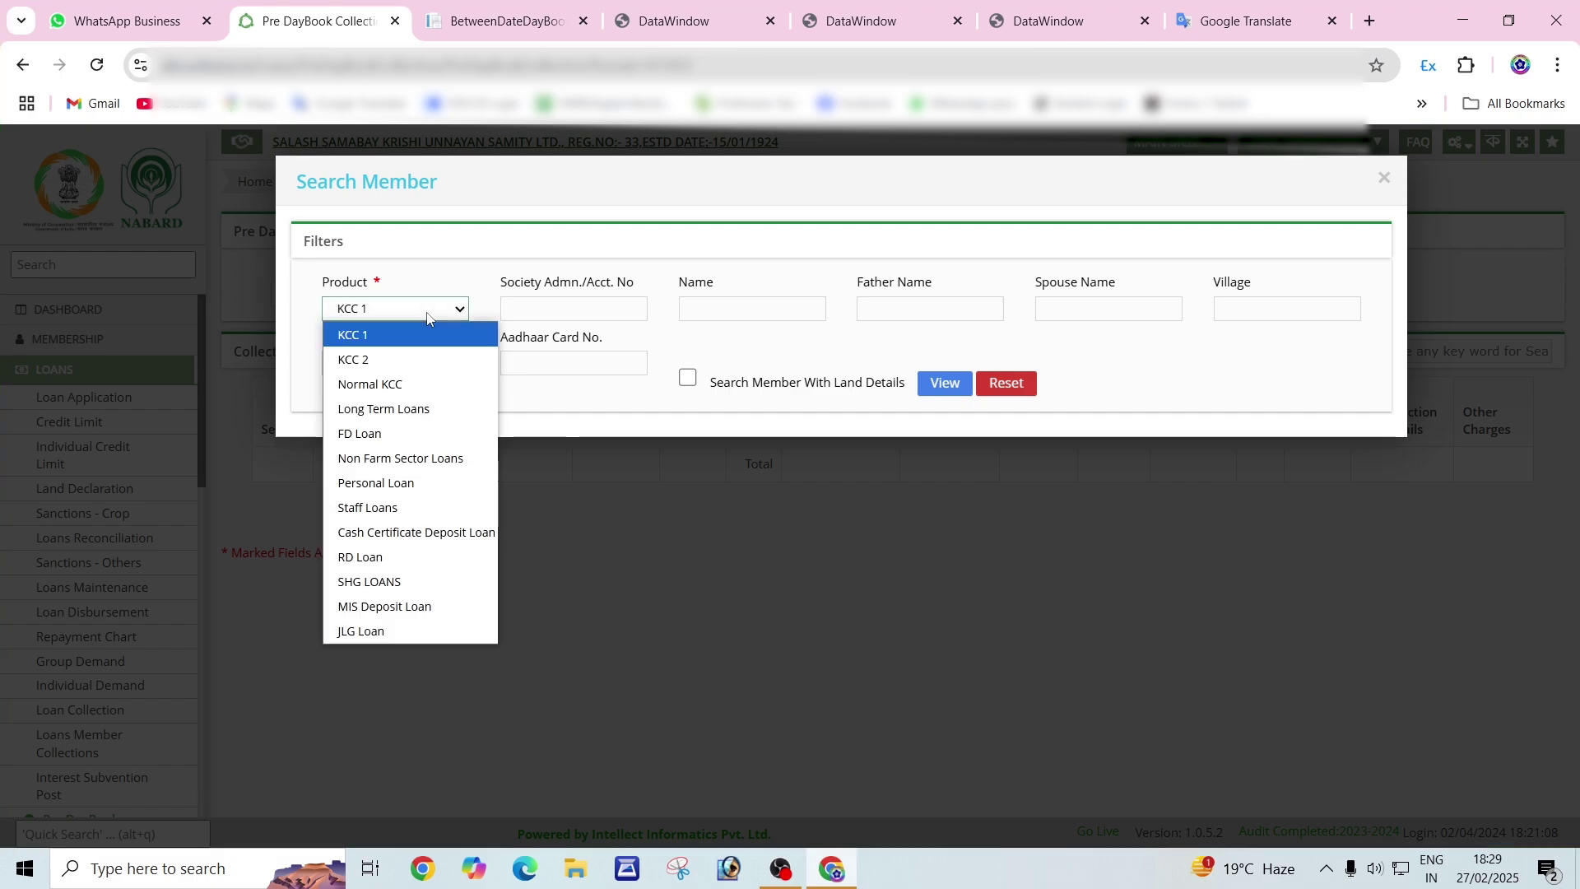
pyautogui.click(447, 385)
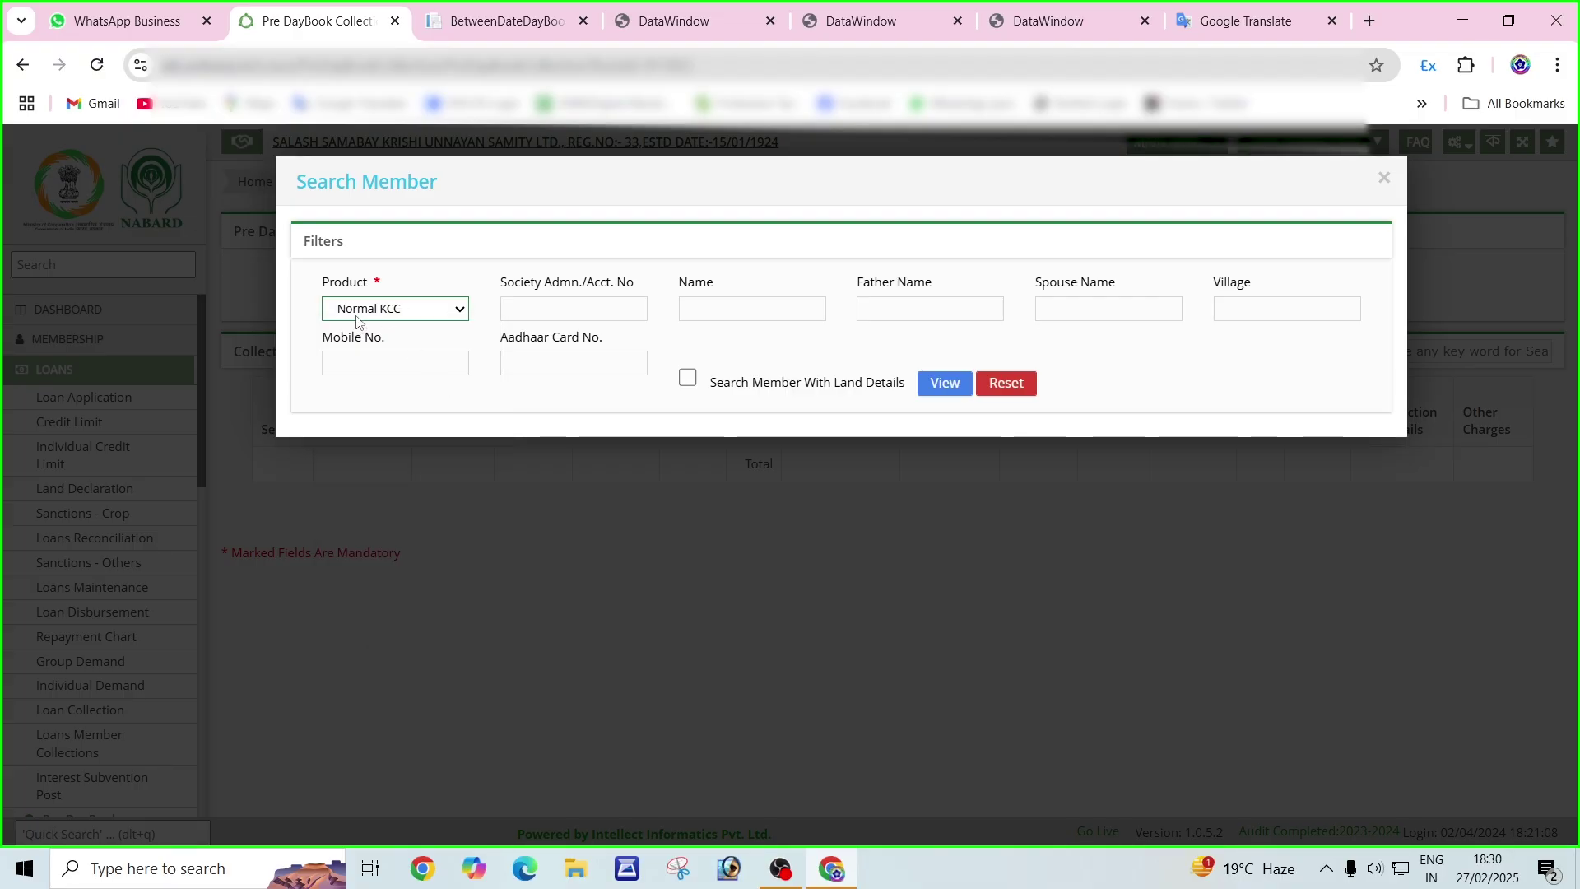
pyautogui.click(547, 311)
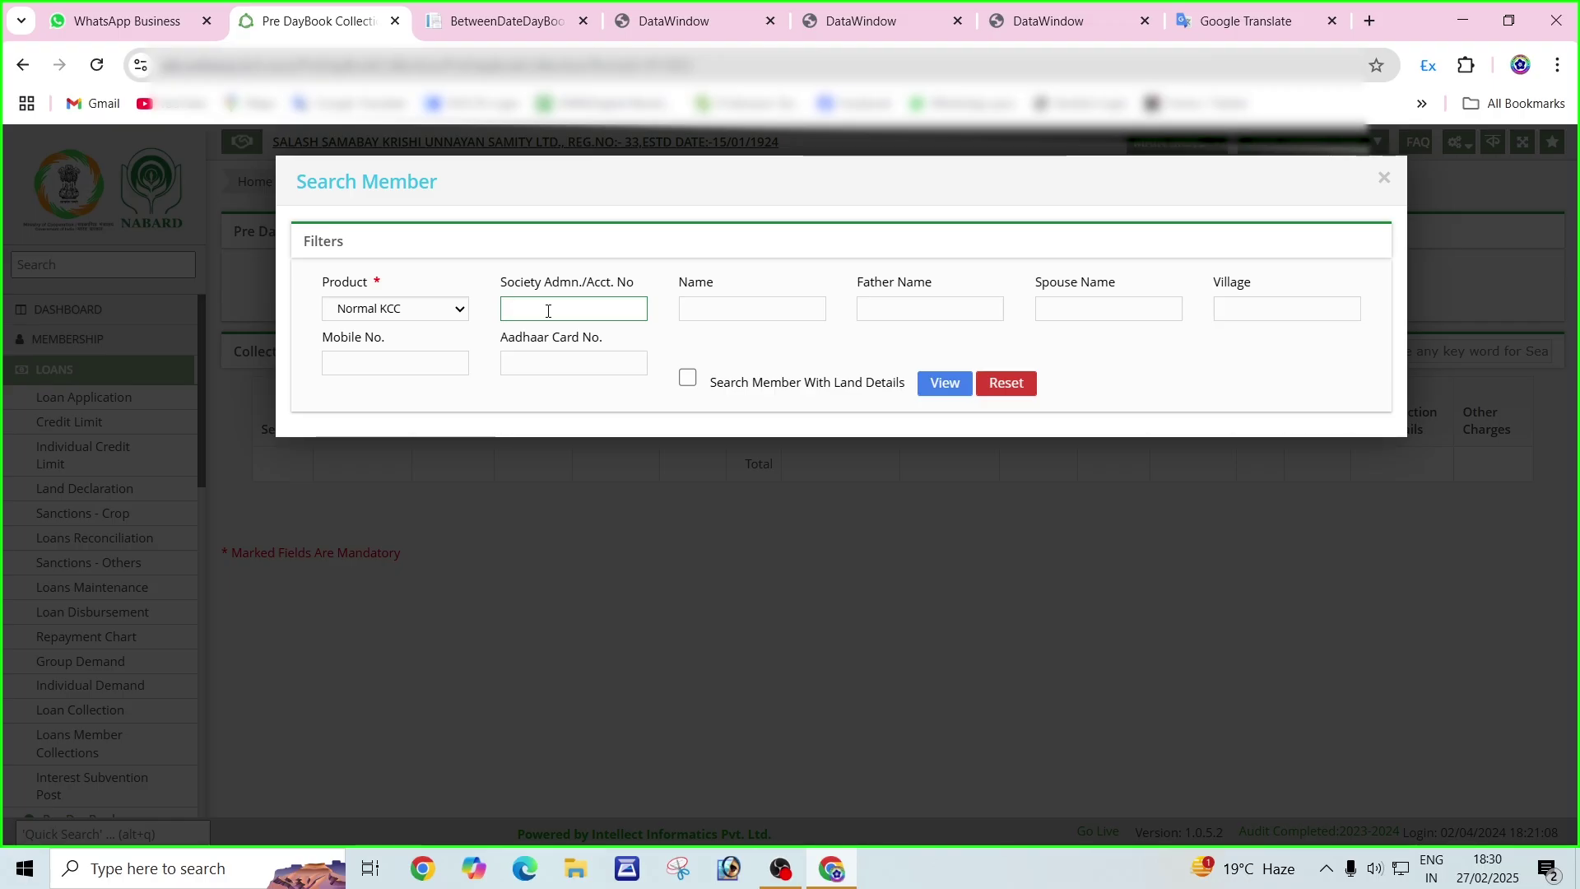
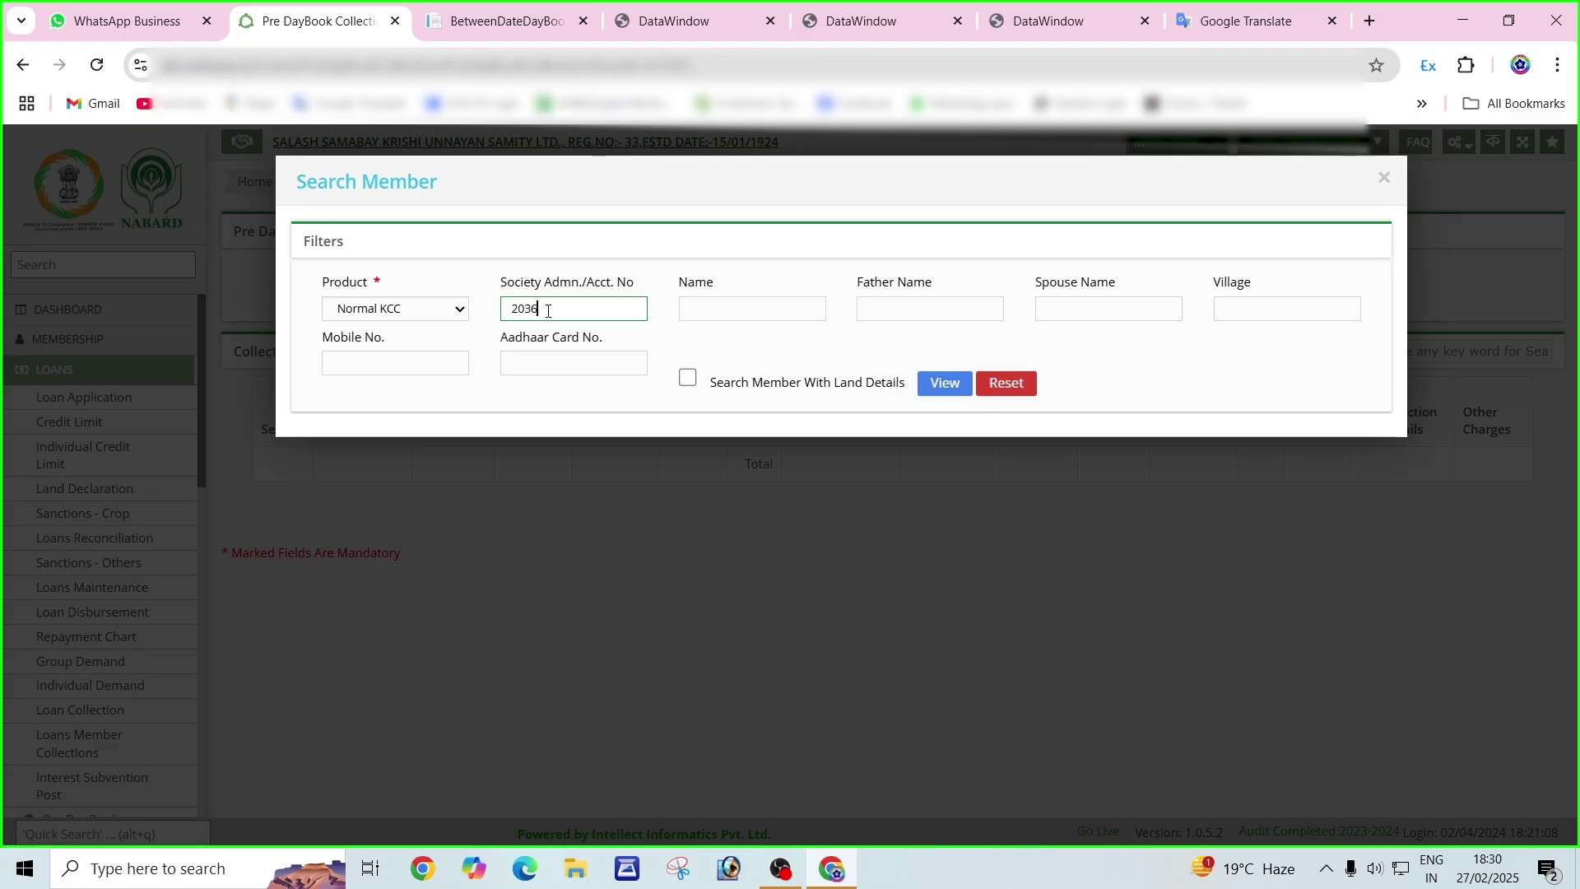
pyautogui.click(942, 385)
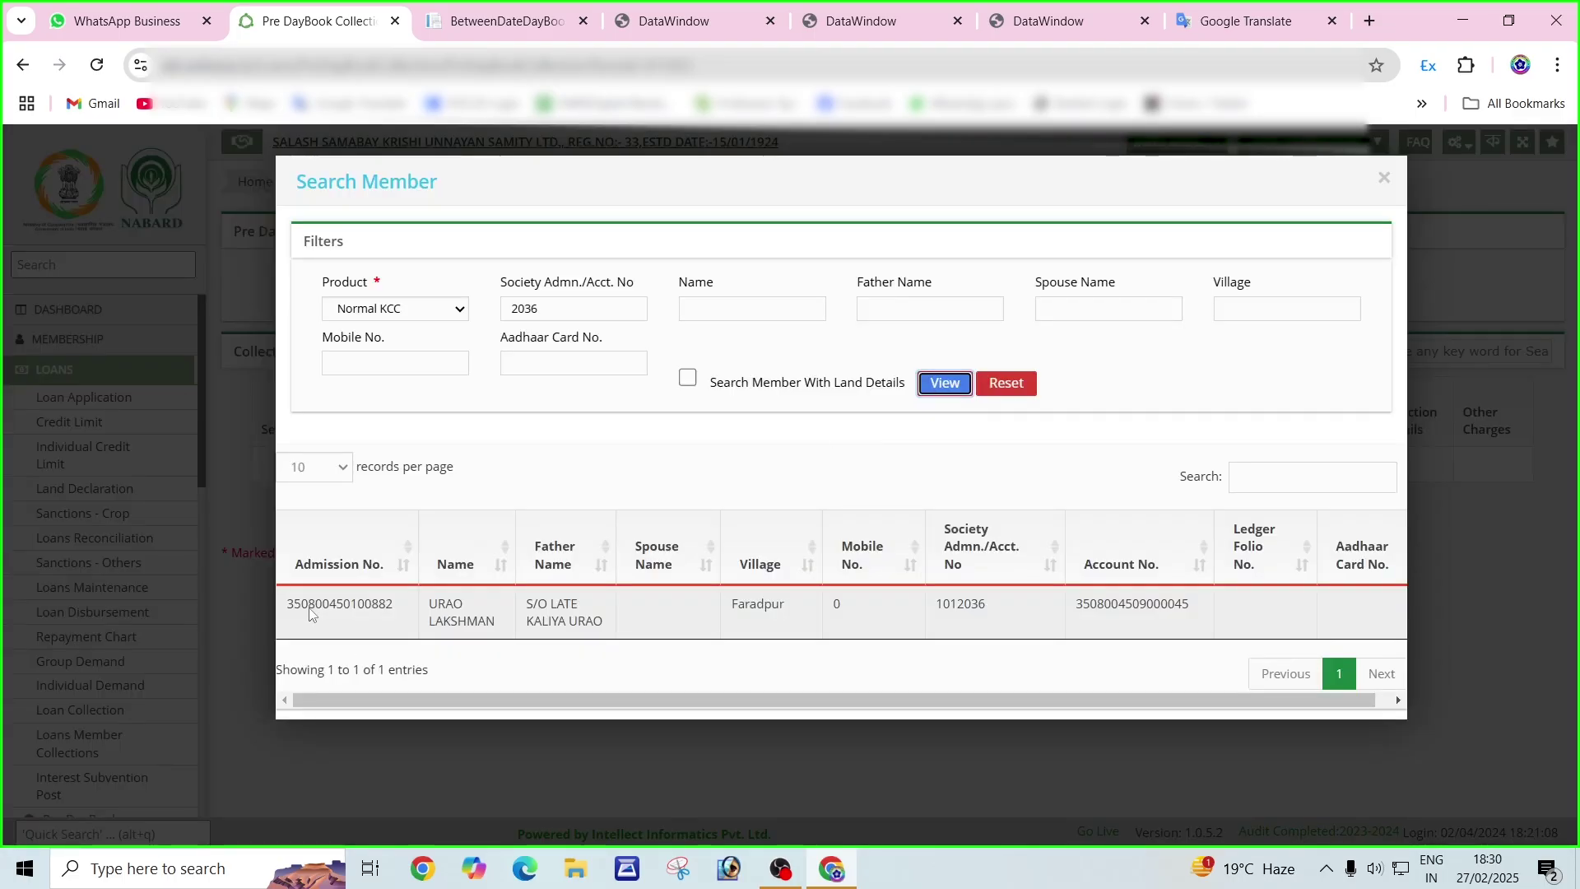
pyautogui.click(426, 627)
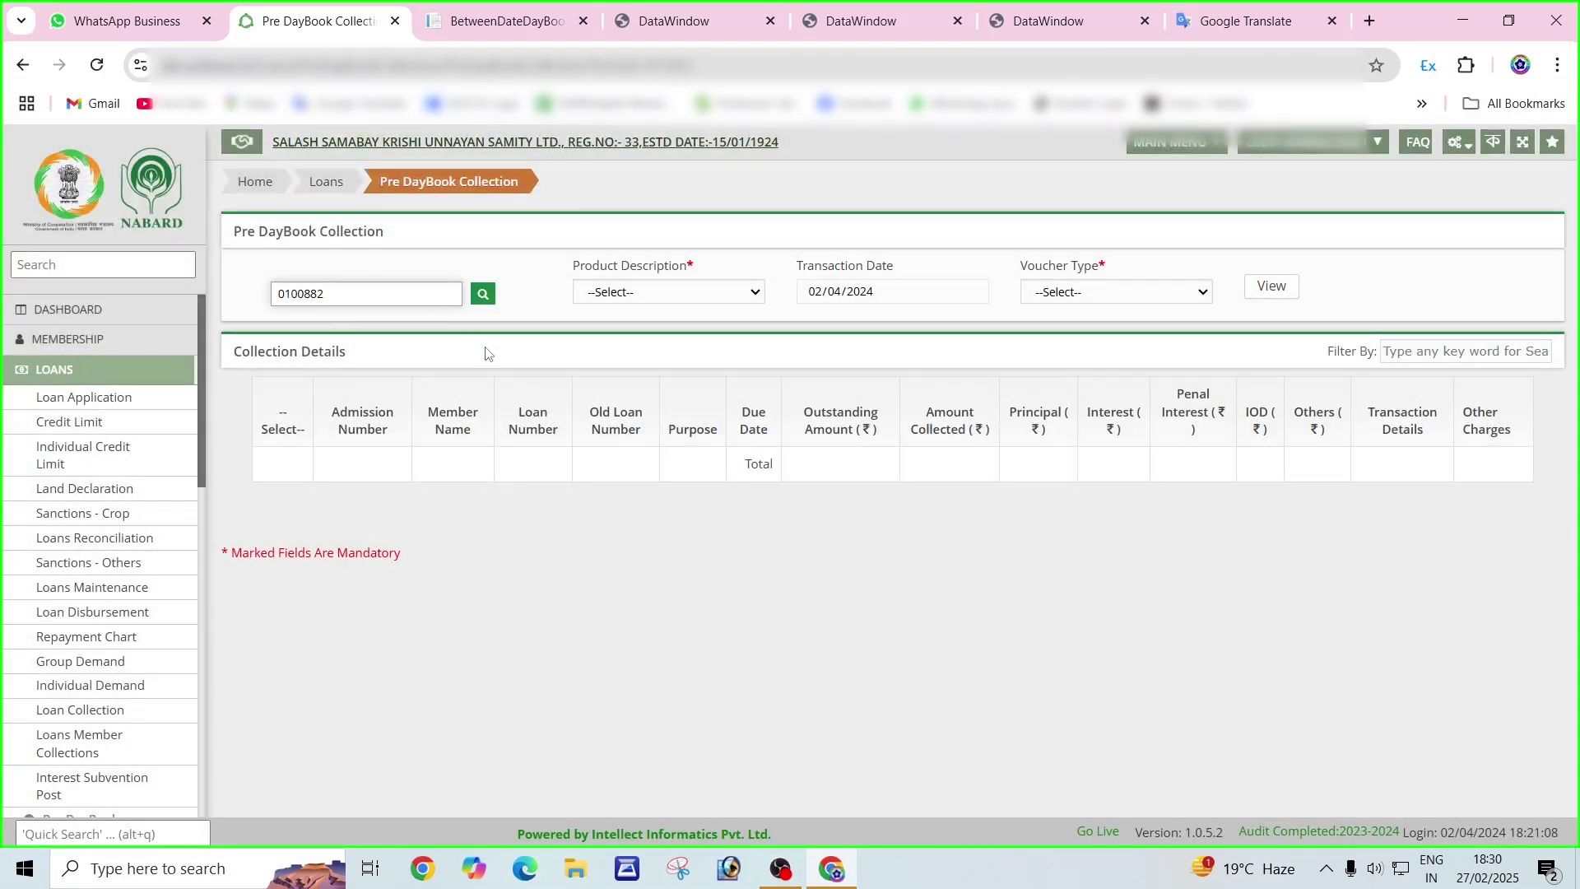
# Set product description to Normal KCC and voucher type to Cash, then load the loan.
pyautogui.click(643, 293)
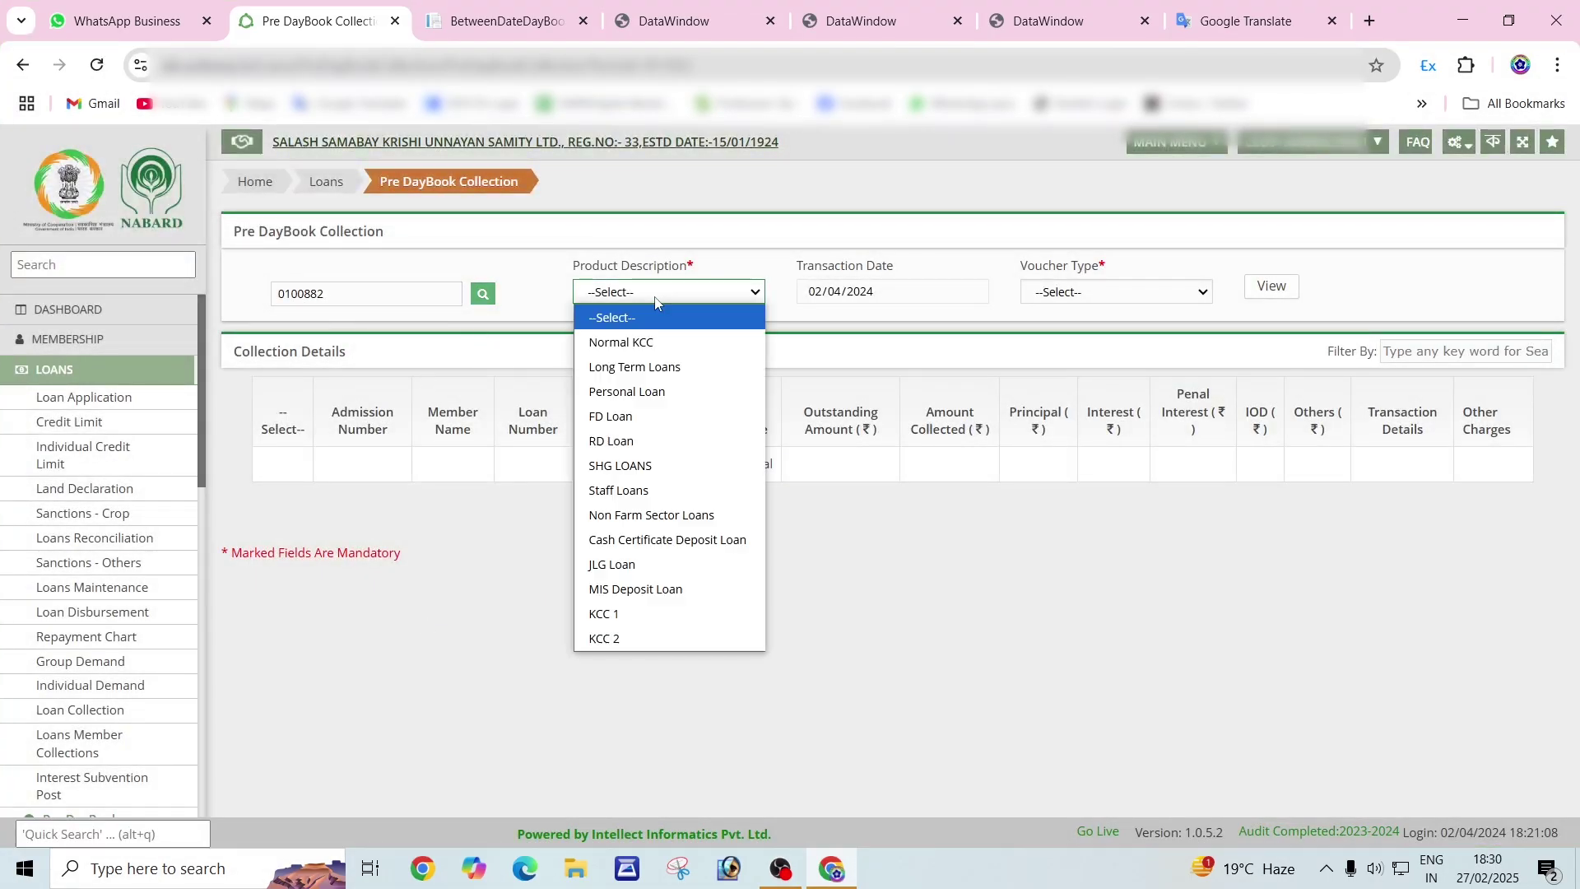
pyautogui.click(639, 352)
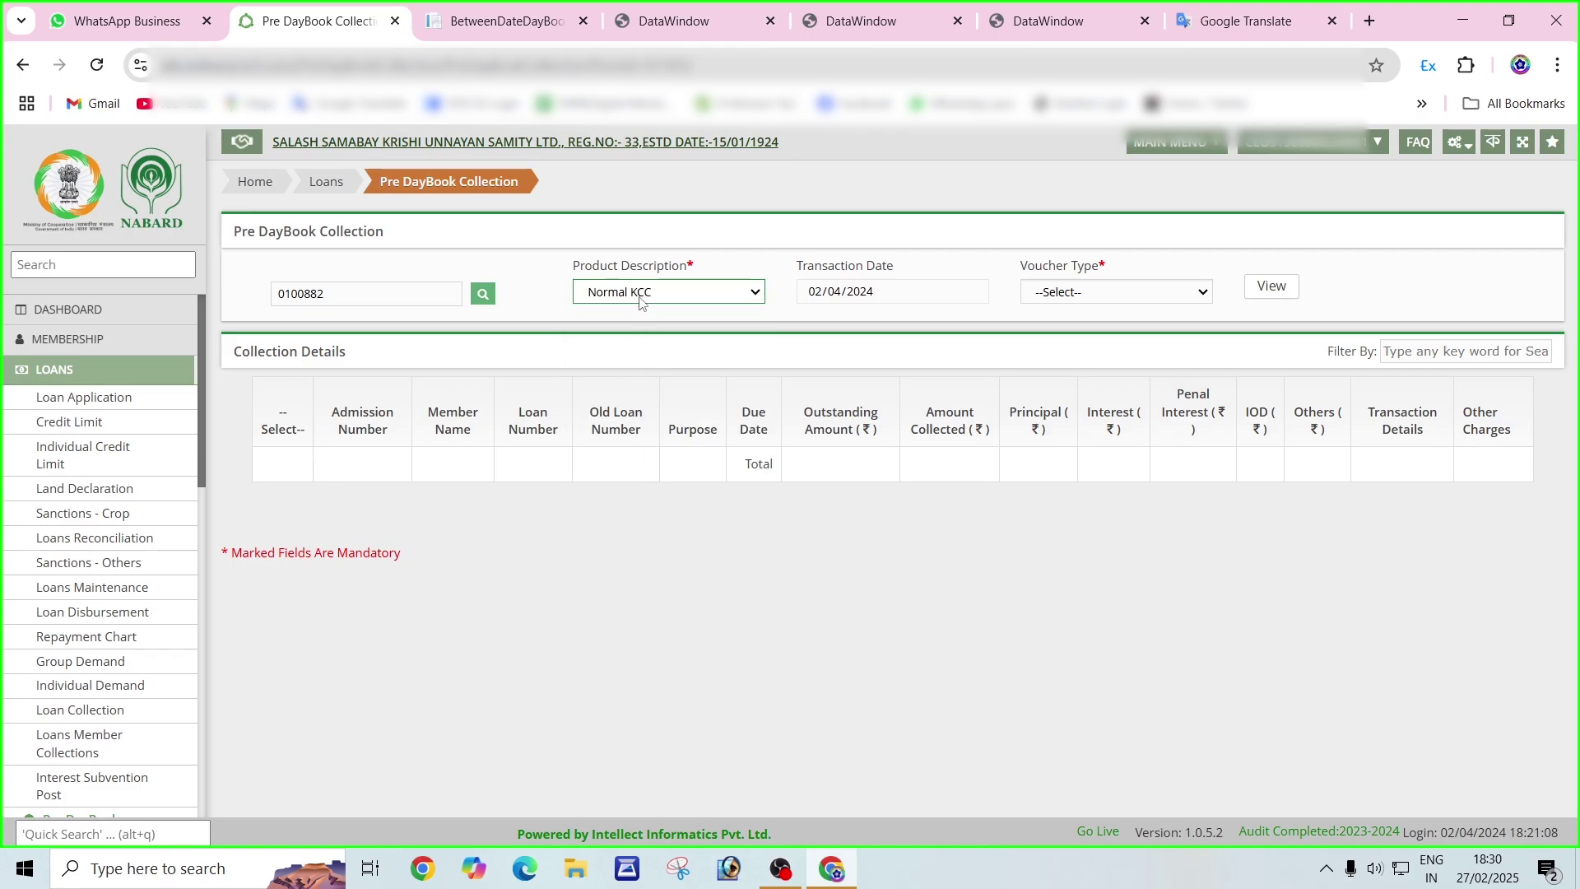
pyautogui.press('Tab')
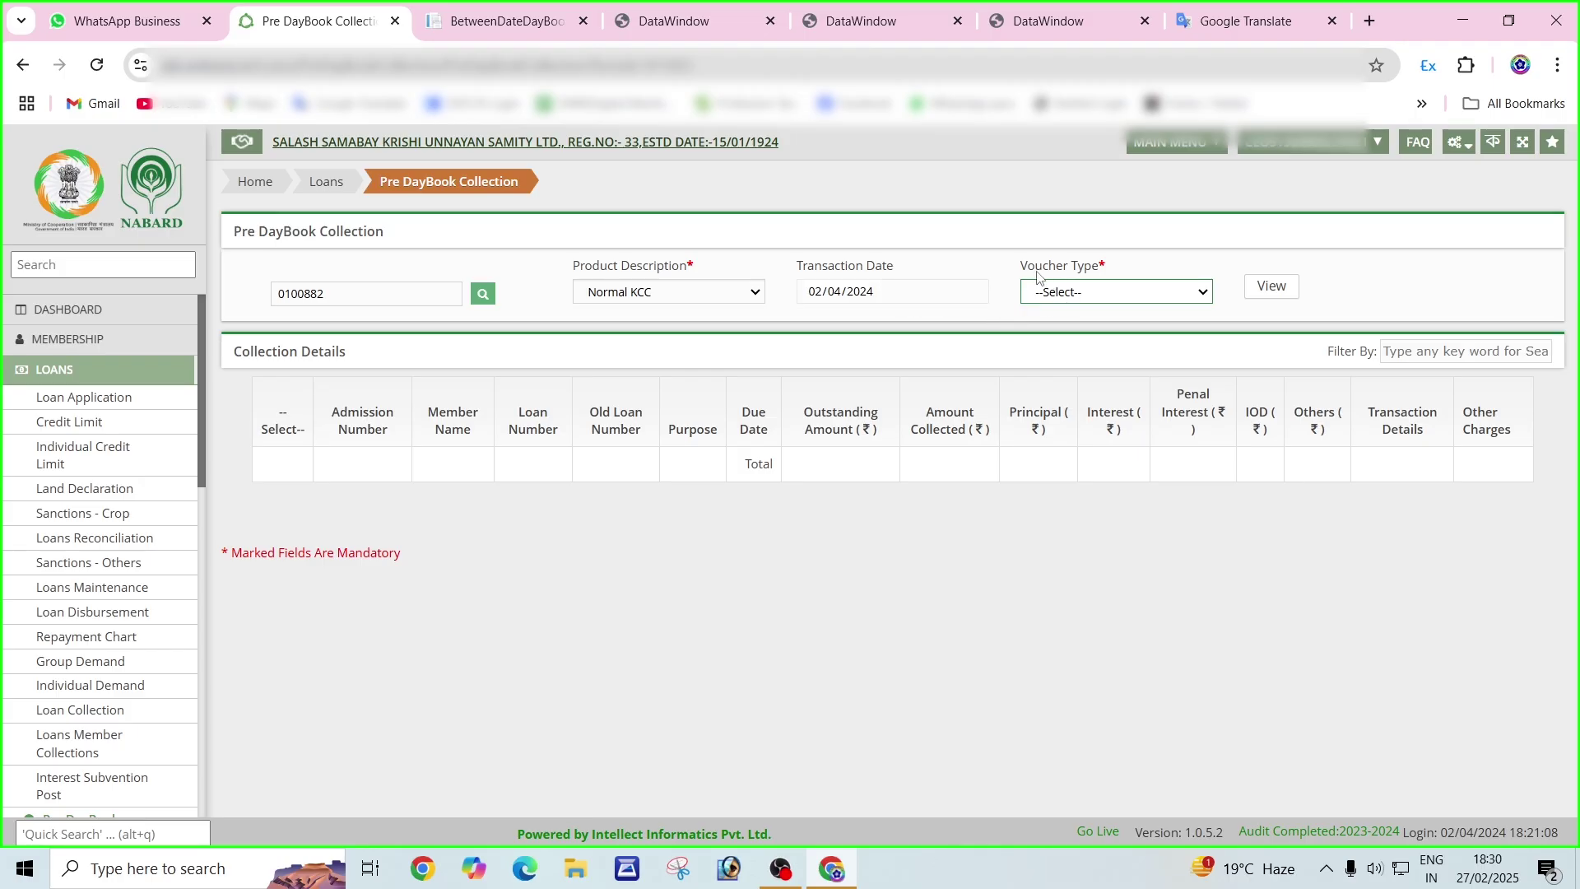
pyautogui.click(1052, 296)
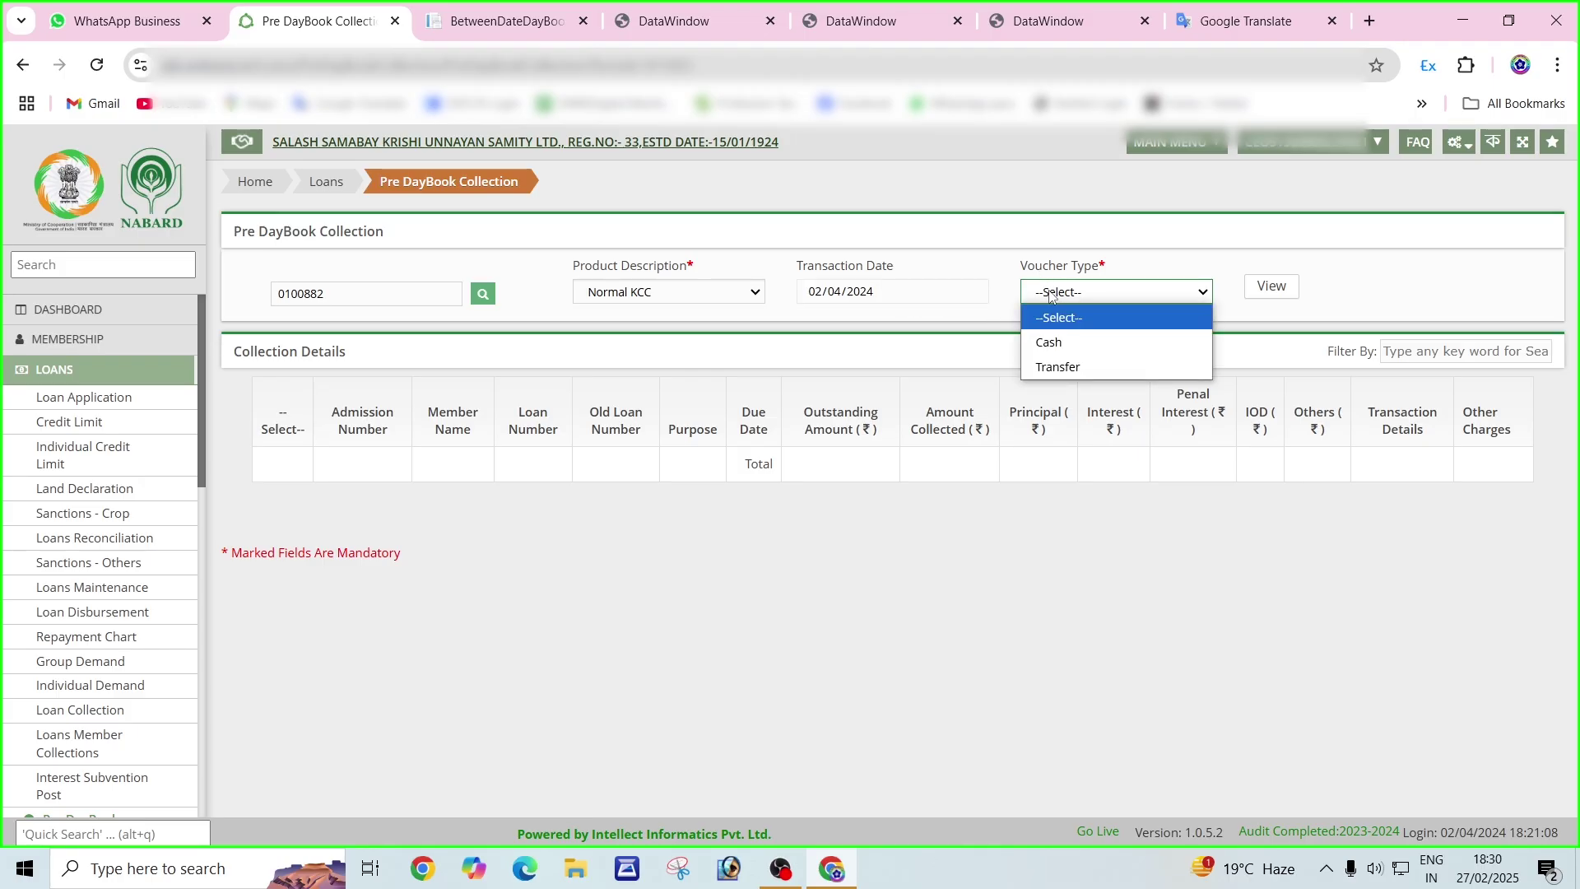
pyautogui.click(1071, 351)
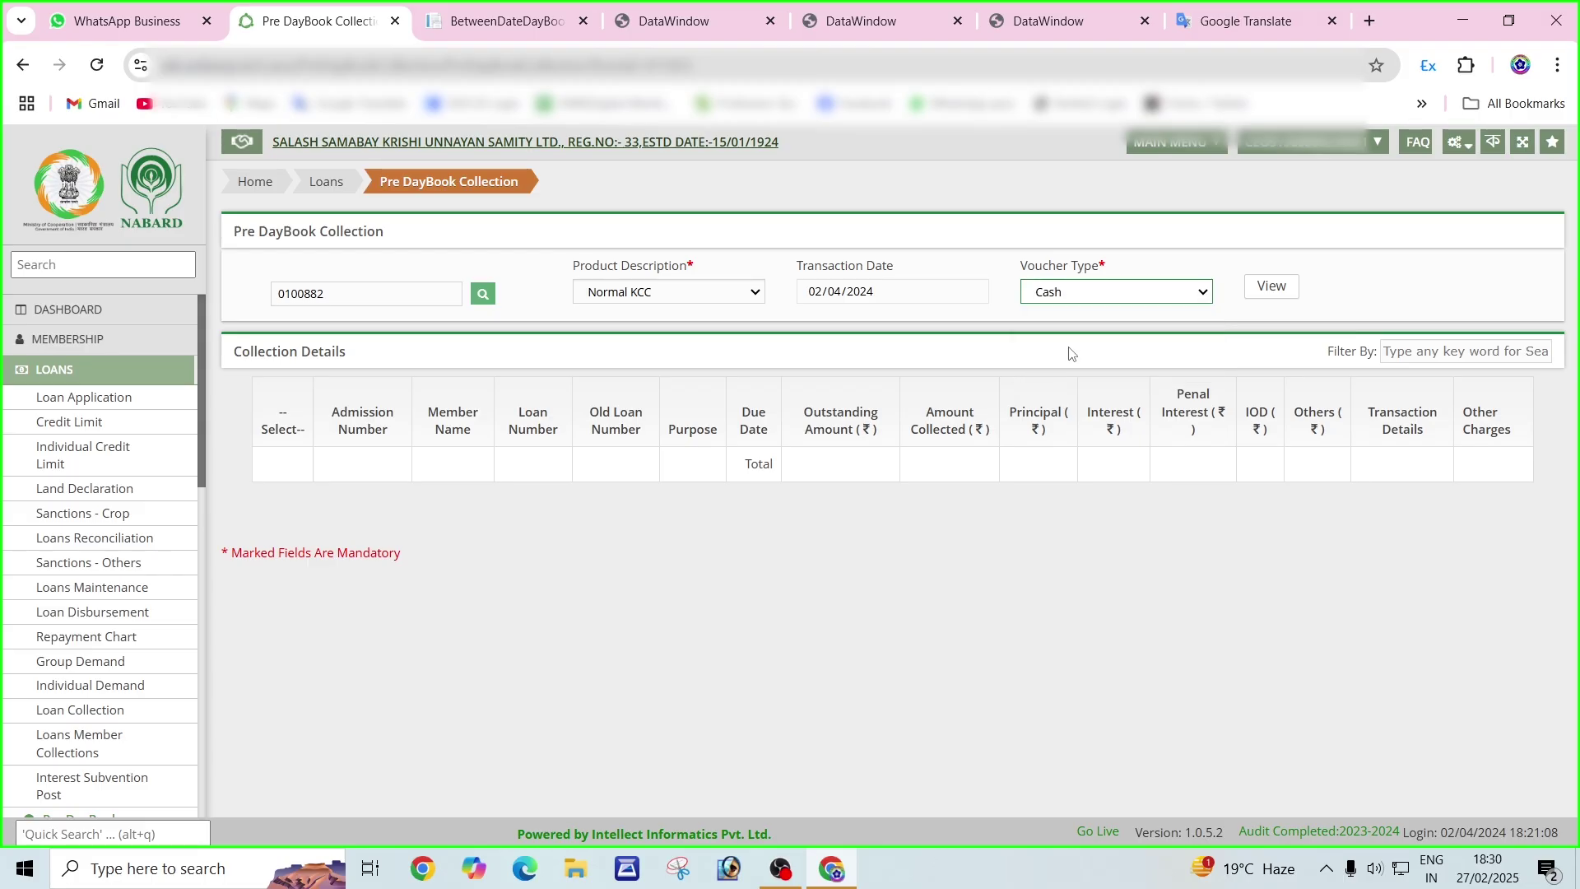
pyautogui.click(1272, 287)
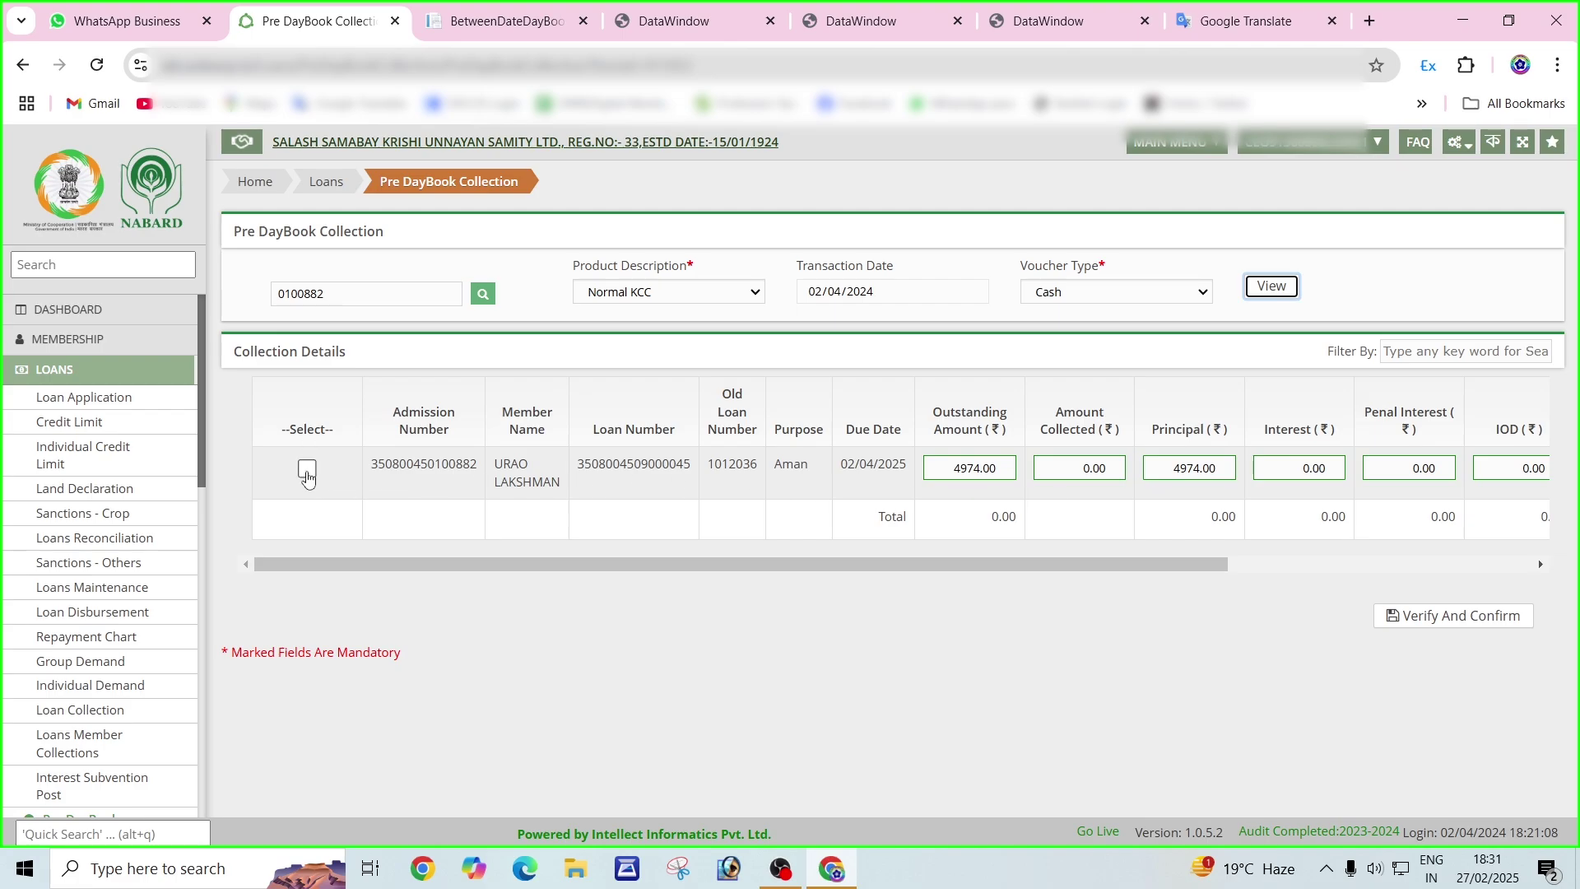
# Tick the loan row and enter 994 principal and 6 penal interest.
pyautogui.click(307, 474)
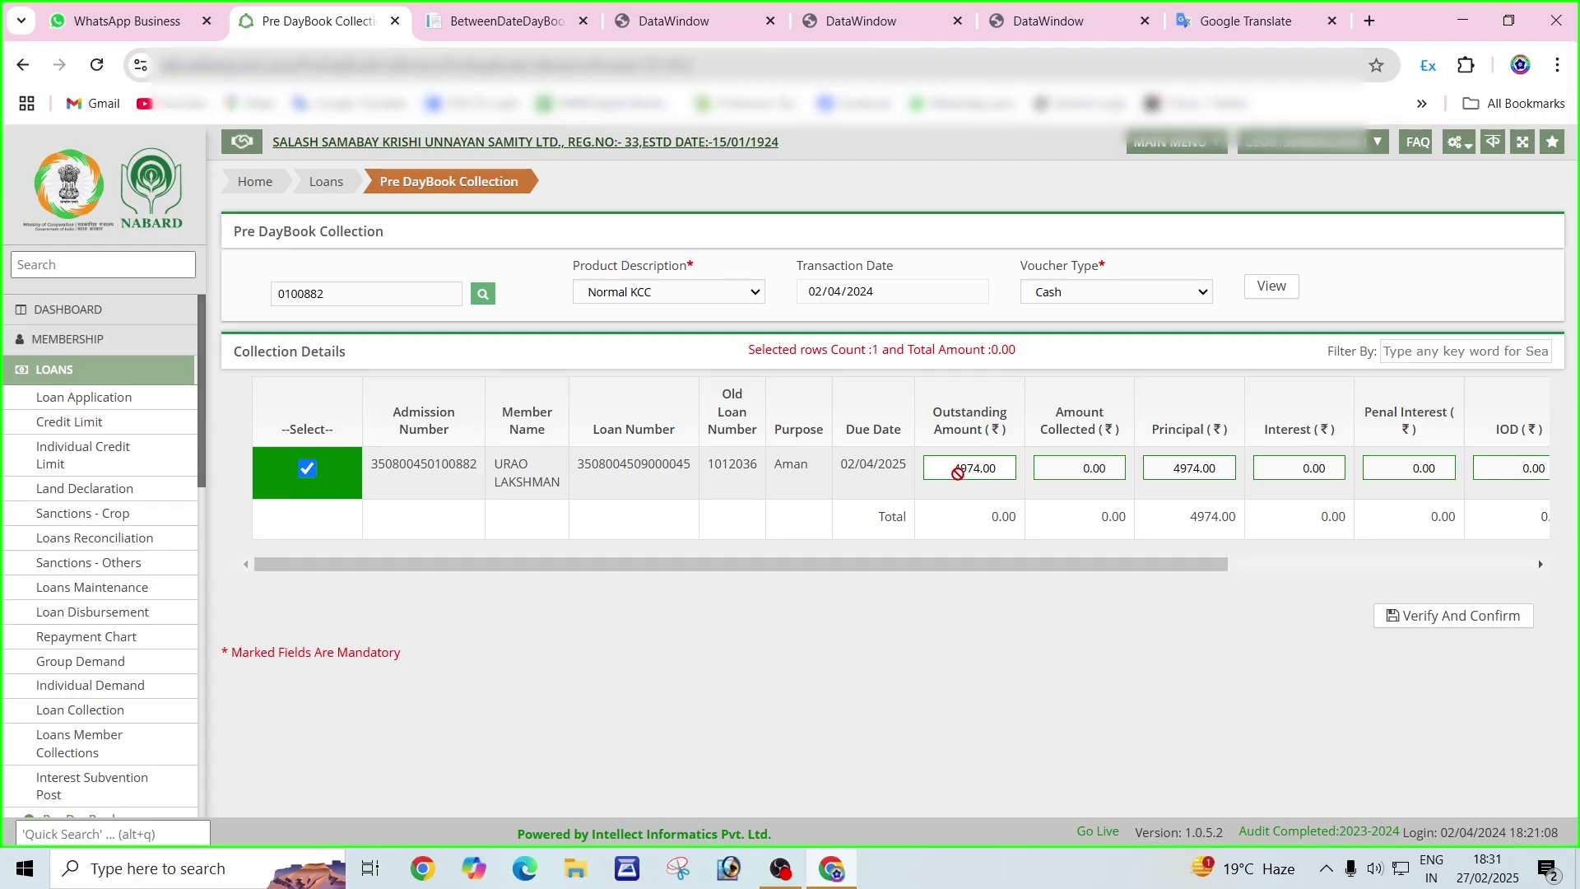
pyautogui.moveTo(967, 564); pyautogui.dragTo(1397, 570)
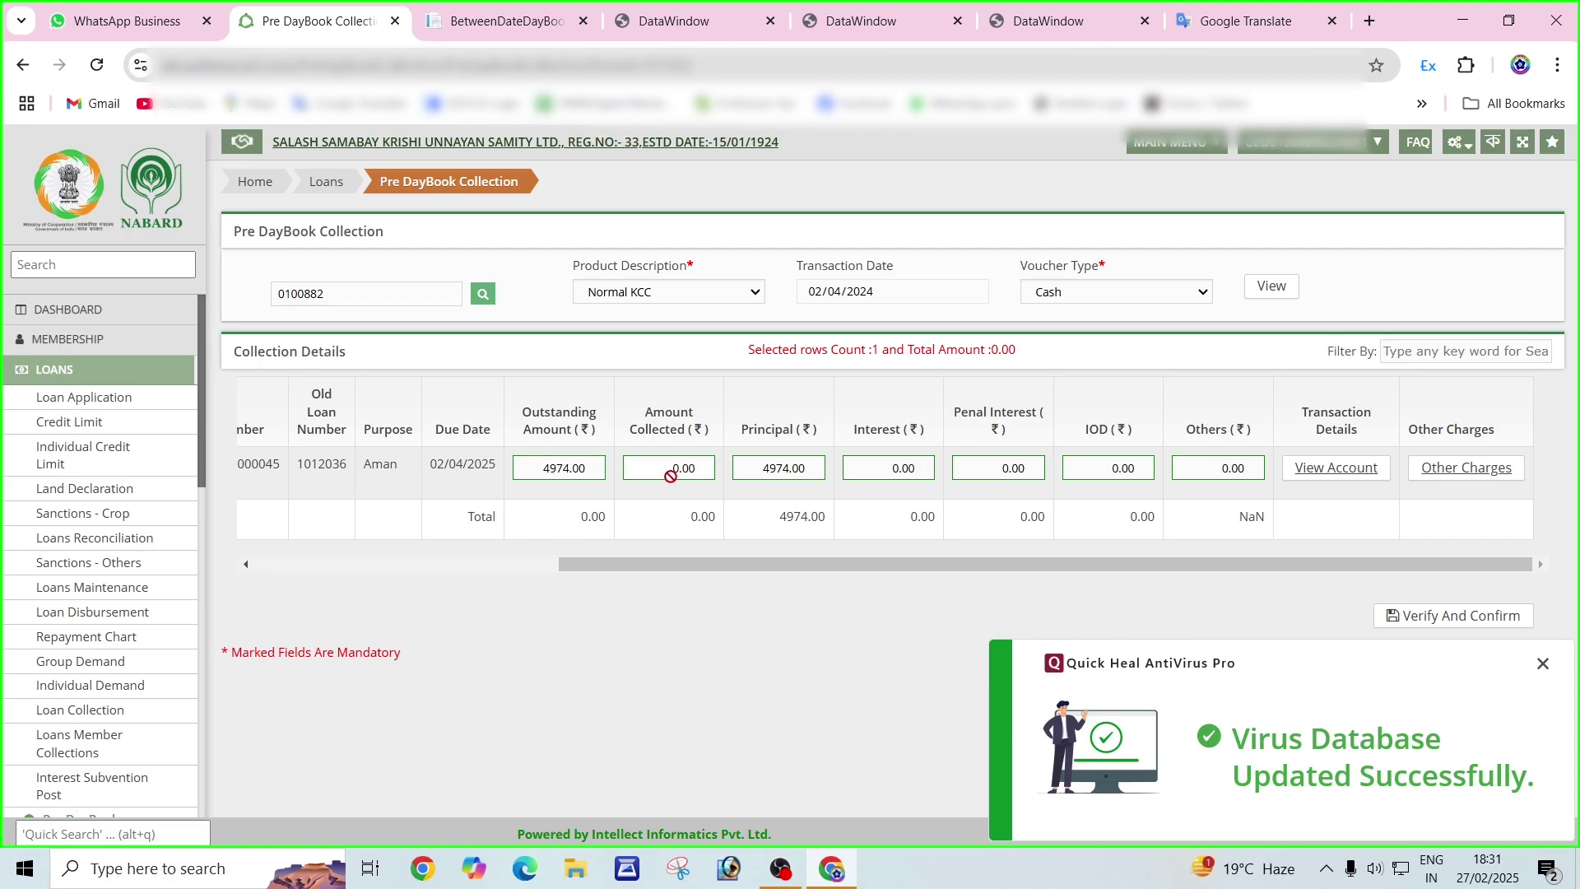
pyautogui.doubleClick(746, 471)
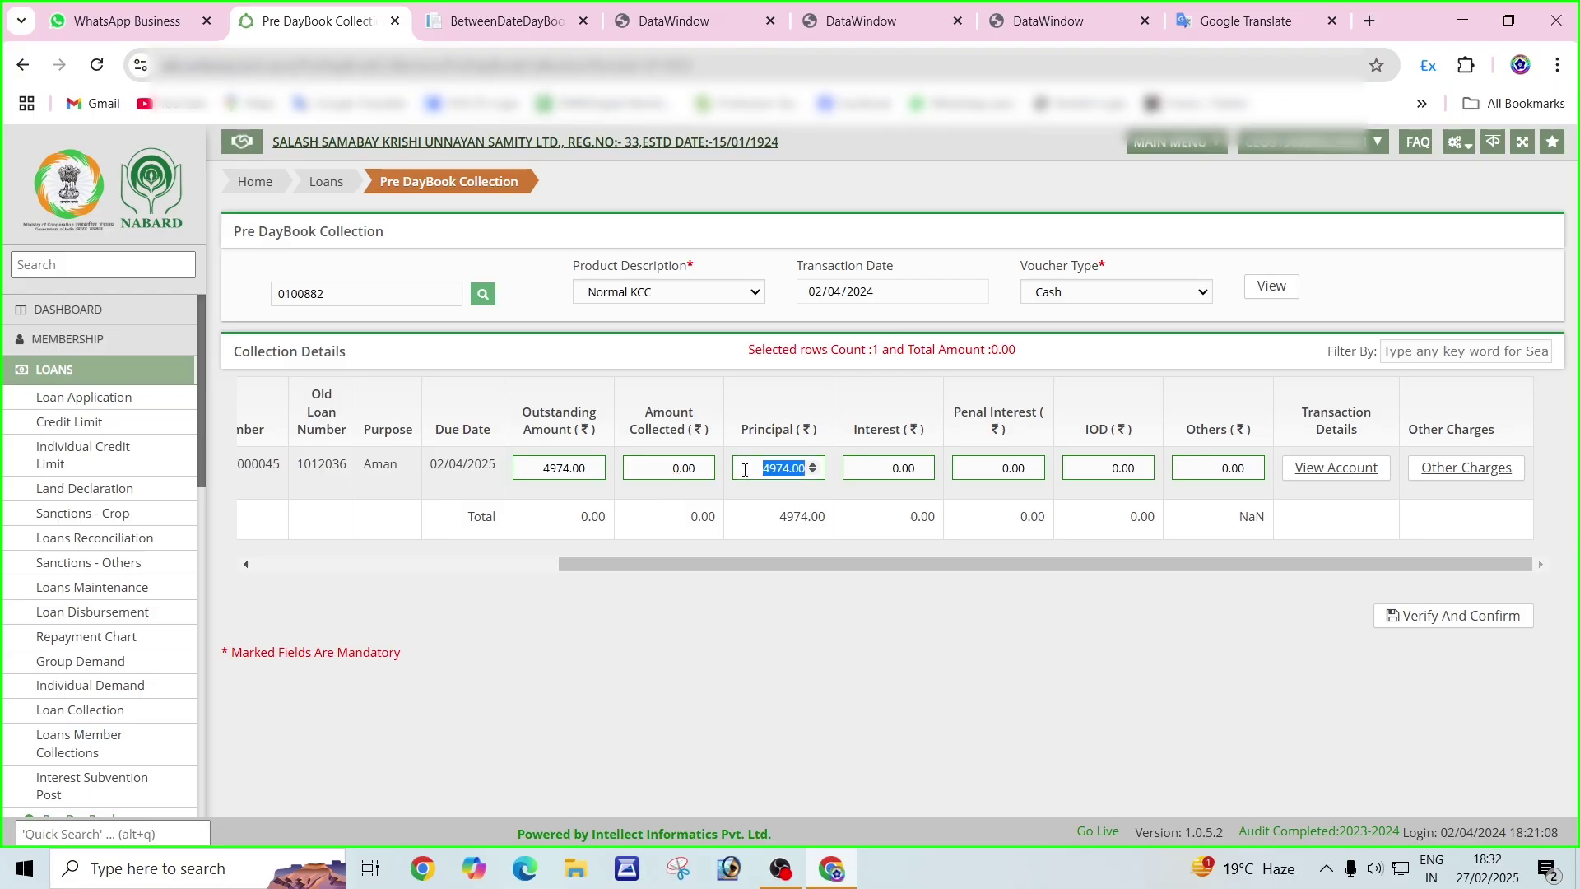
pyautogui.write('994')
pyautogui.click(887, 477)
pyautogui.click(1000, 474)
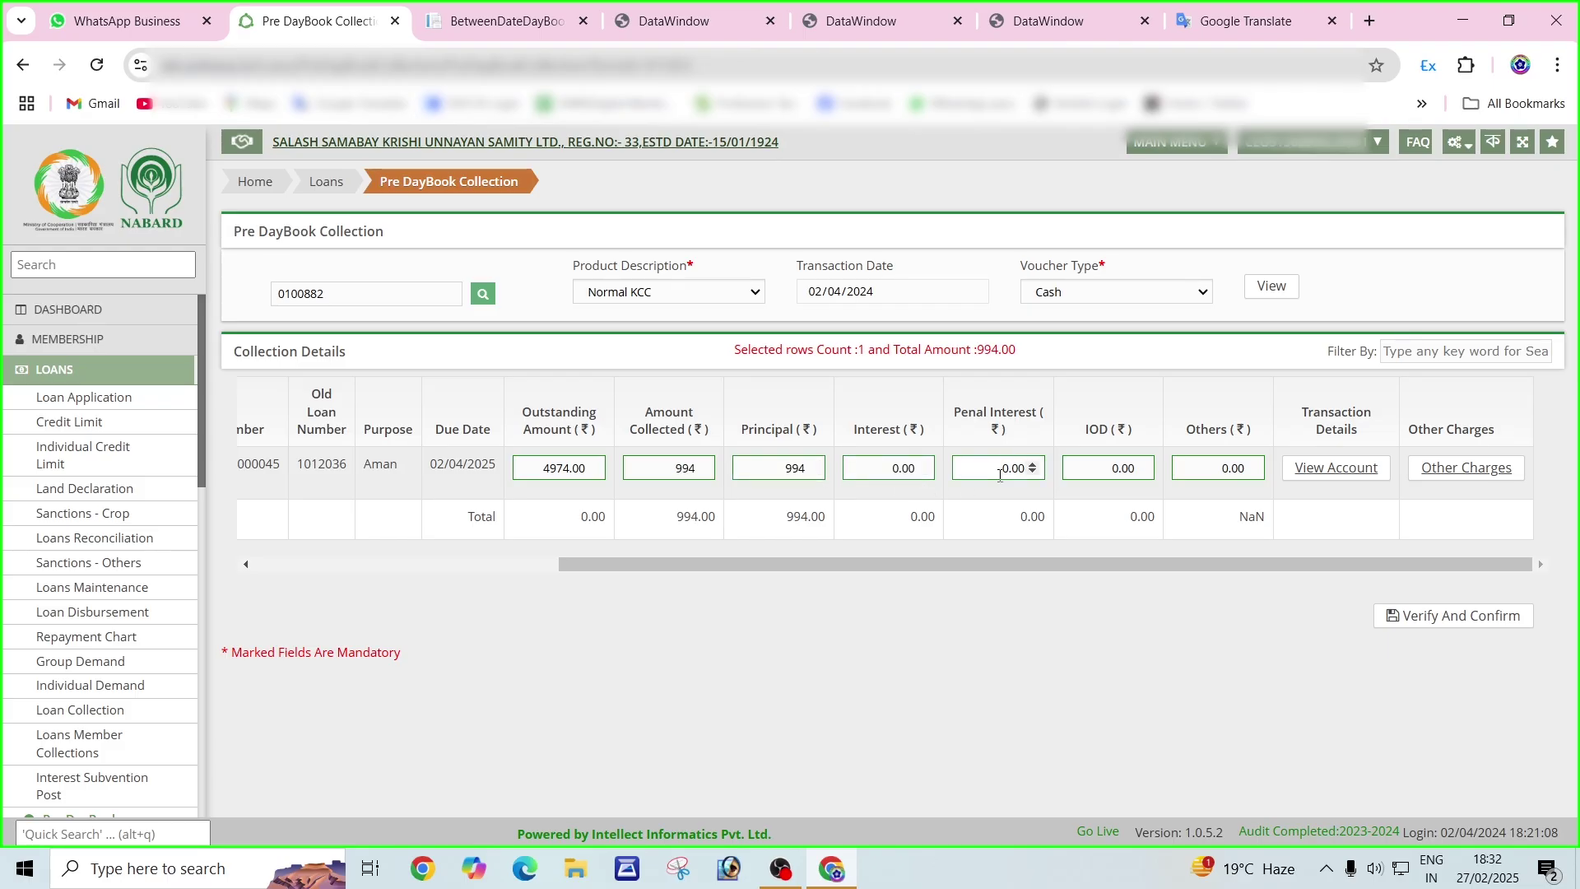
pyautogui.write('6')
pyautogui.press('Tab')
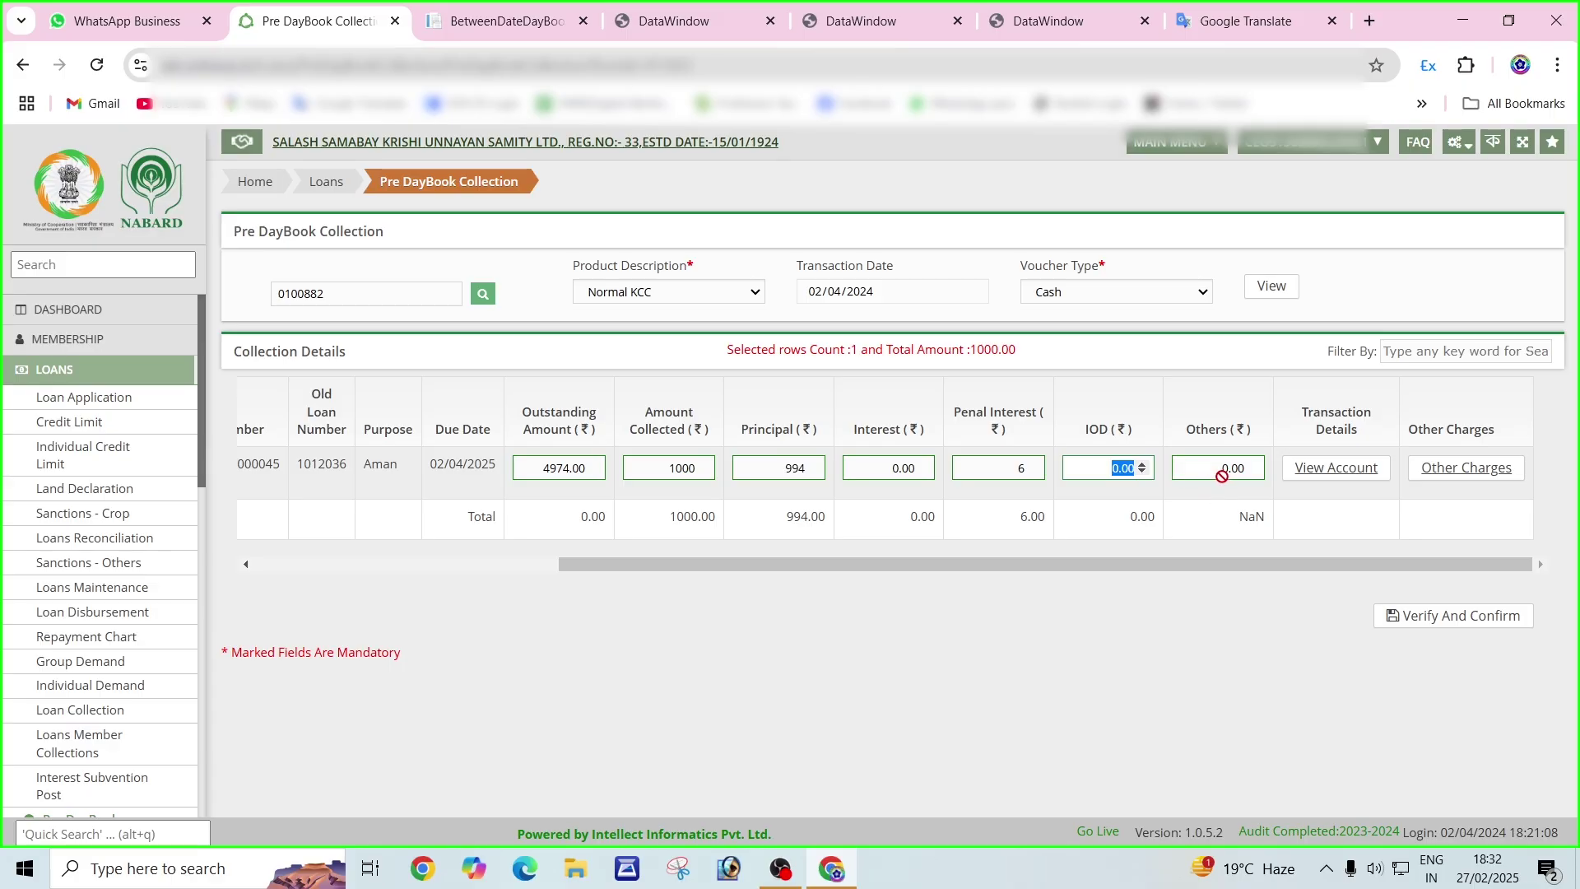
pyautogui.click(1336, 471)
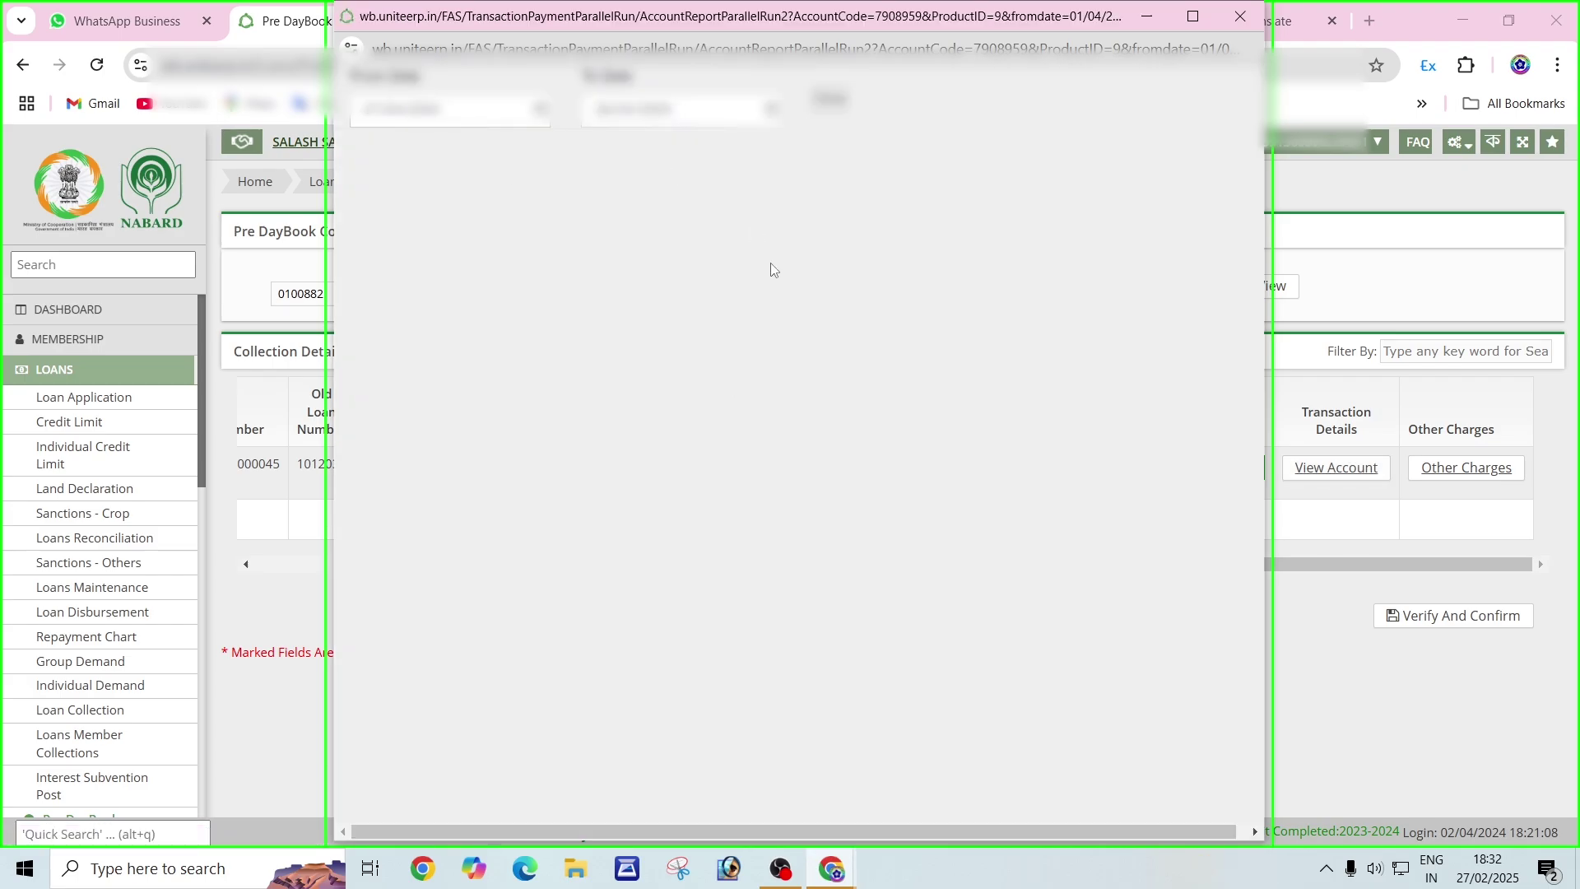
pyautogui.click(829, 99)
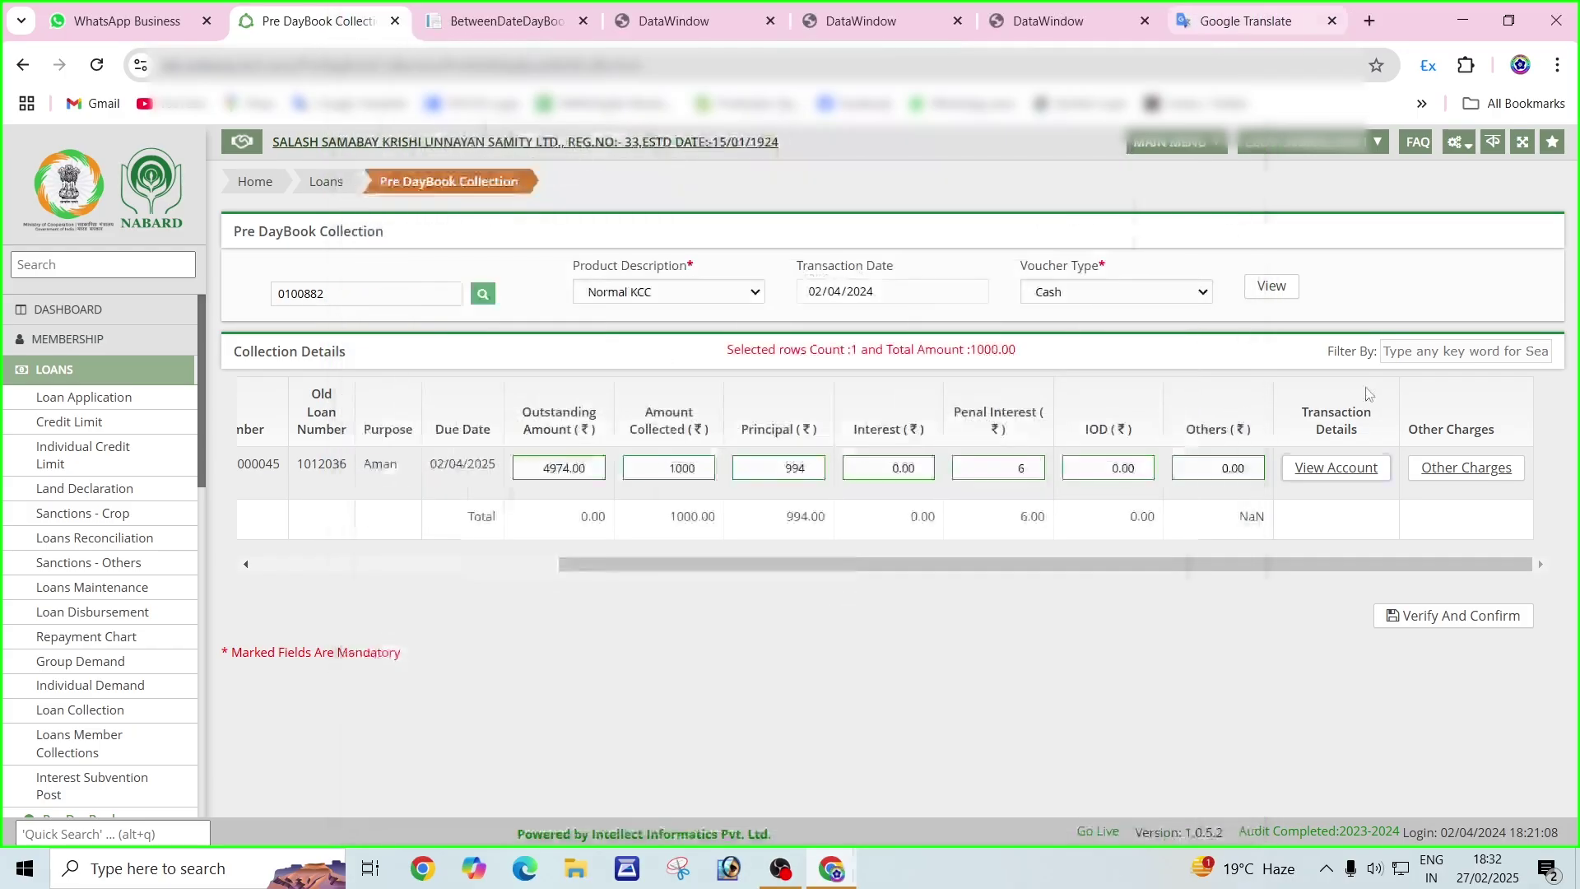
pyautogui.click(1240, 16)
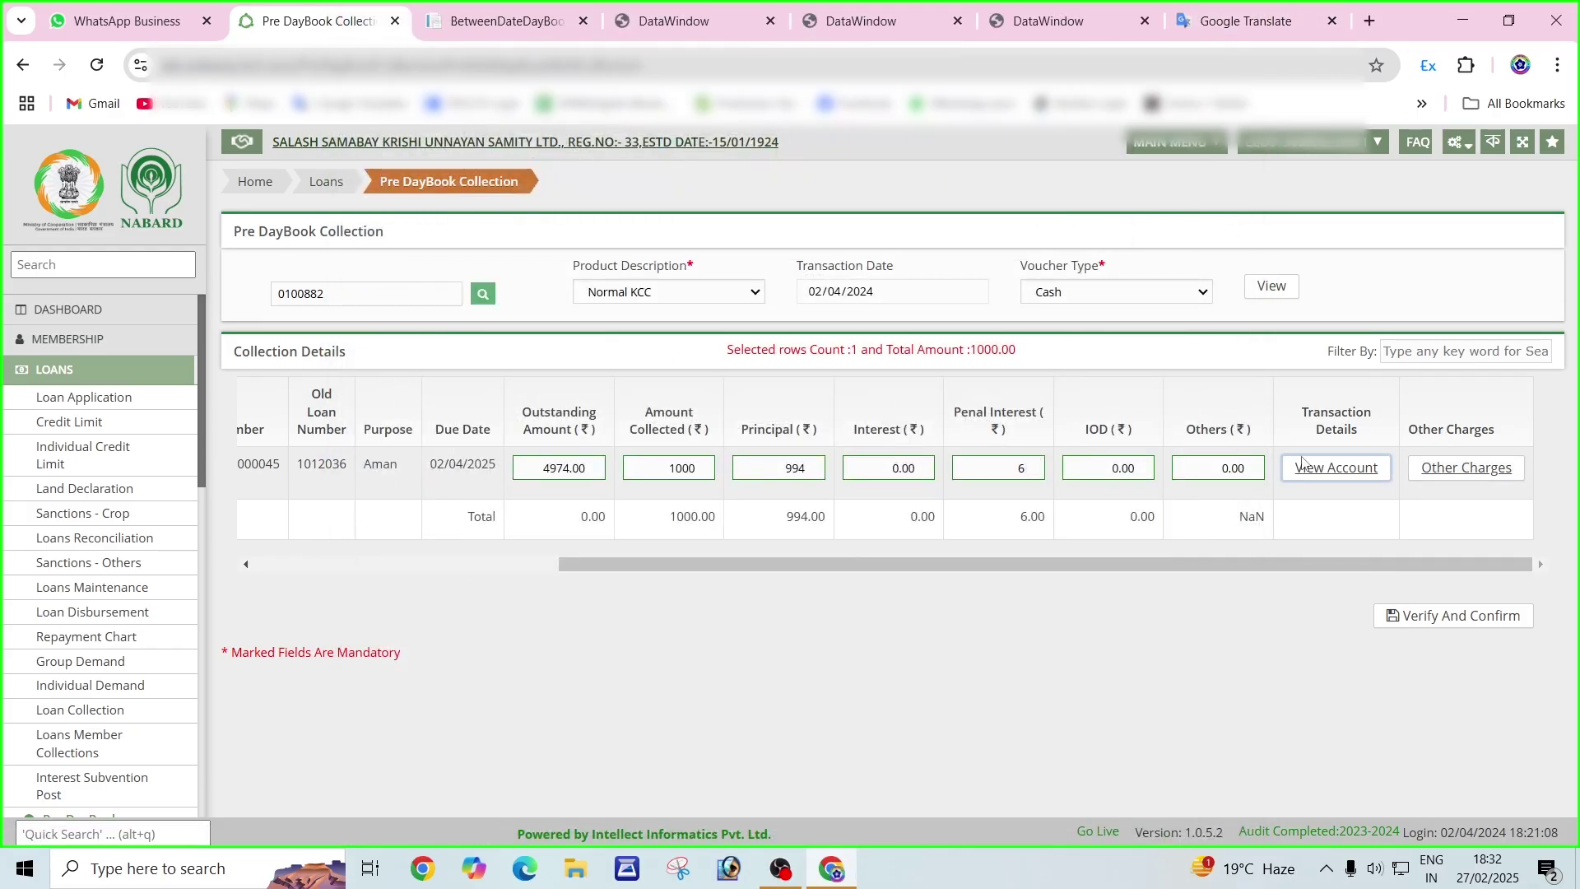
pyautogui.click(1460, 477)
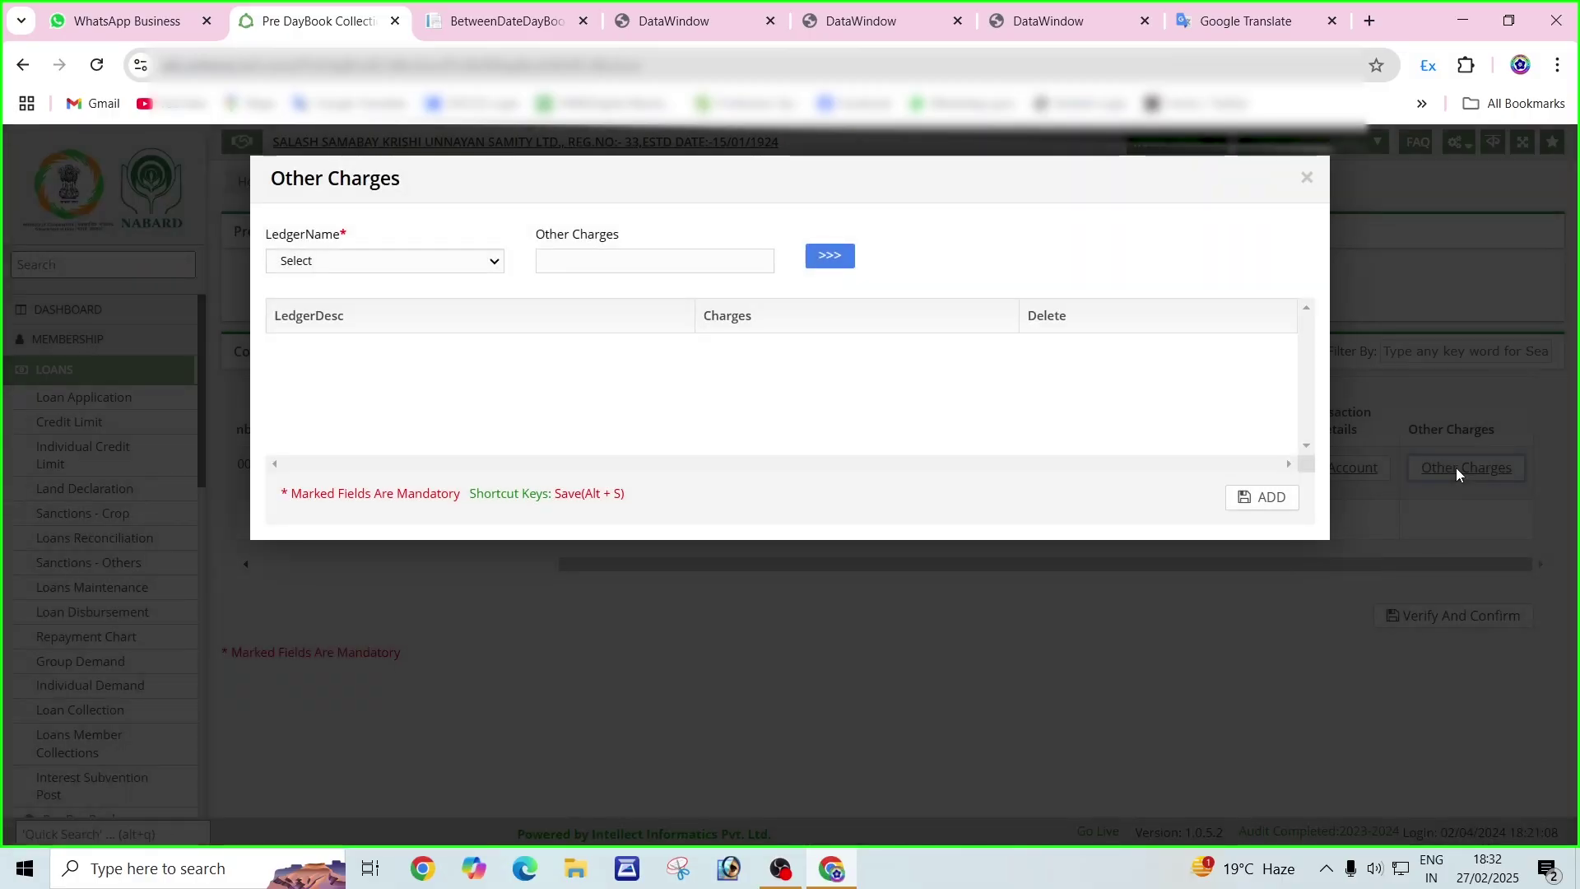
pyautogui.click(335, 263)
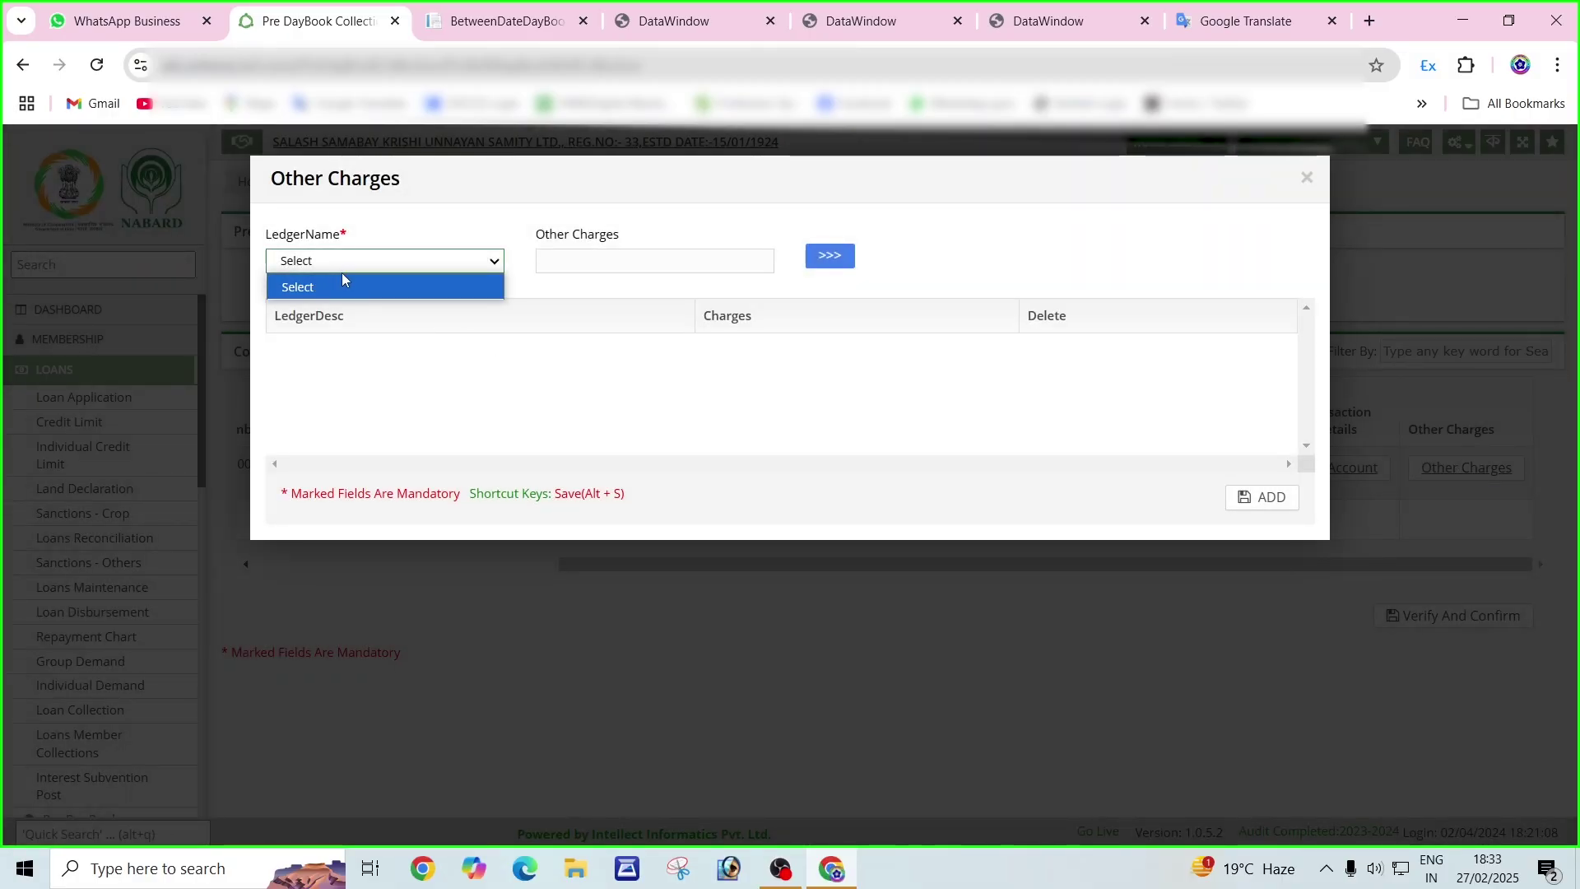
pyautogui.click(344, 283)
pyautogui.click(443, 240)
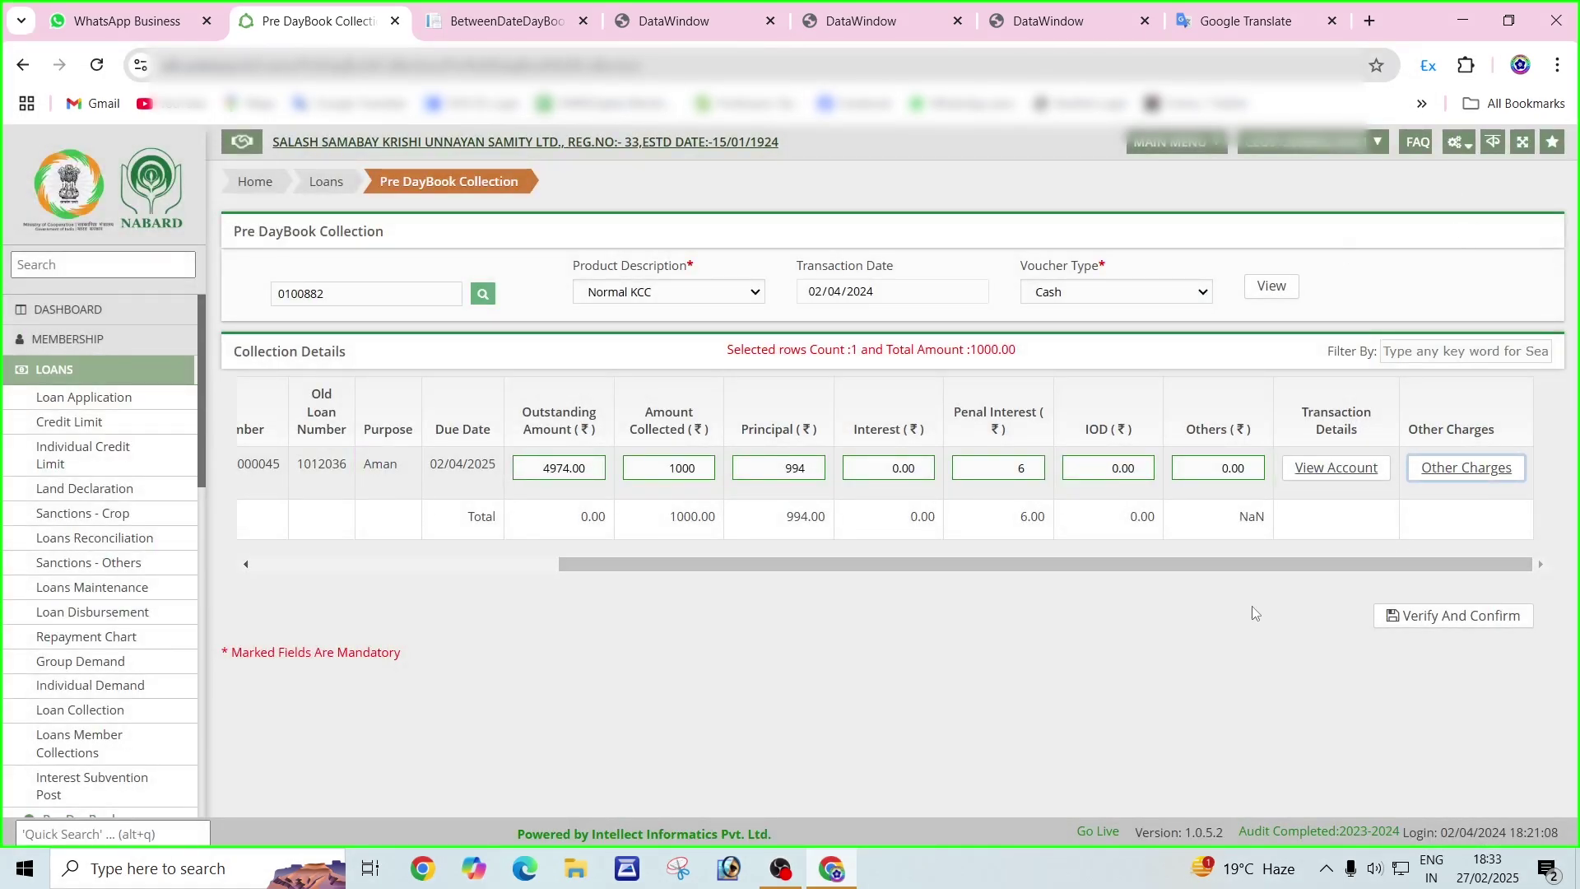
# Save the 1000.00 collection from the Collection Details popup and acknowledge the success message.
pyautogui.click(1441, 628)
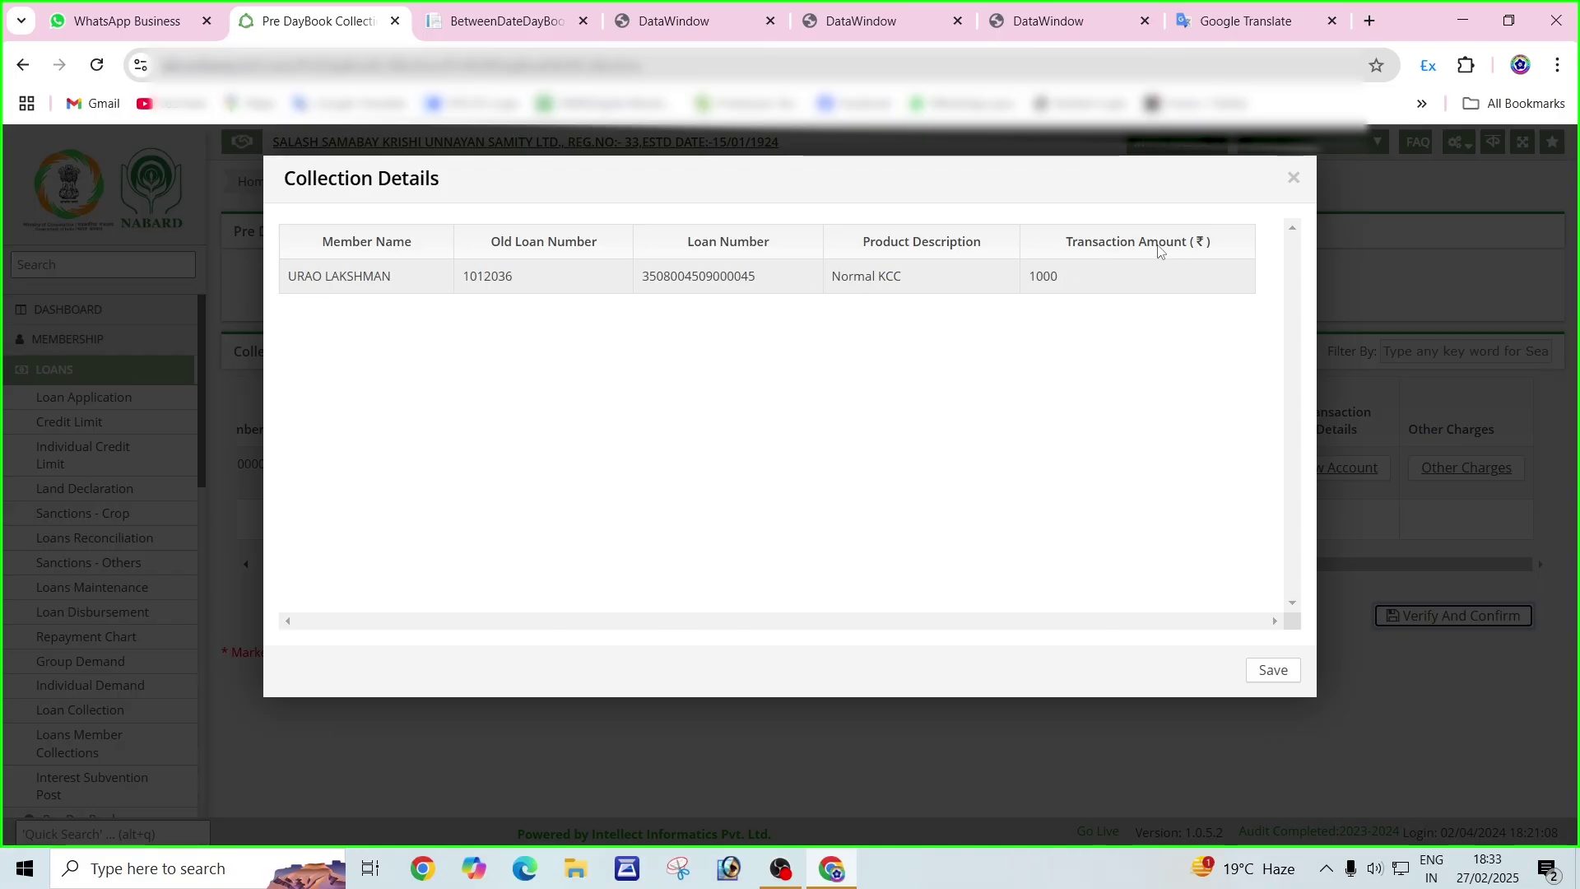
pyautogui.moveTo(1023, 293); pyautogui.dragTo(1075, 289)
pyautogui.click(1082, 484)
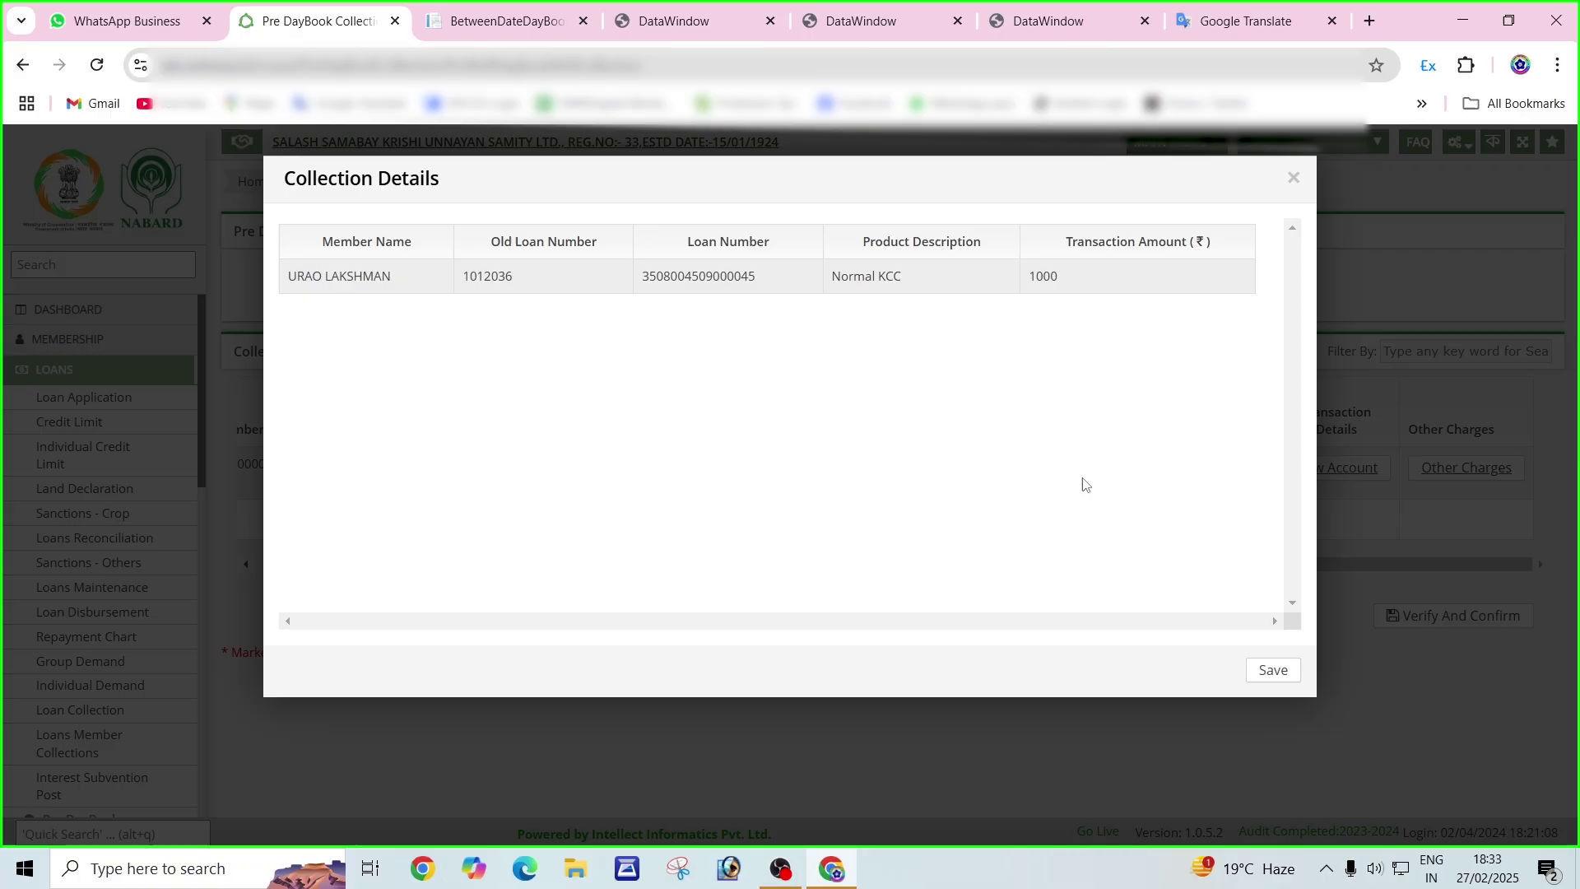
pyautogui.click(1276, 674)
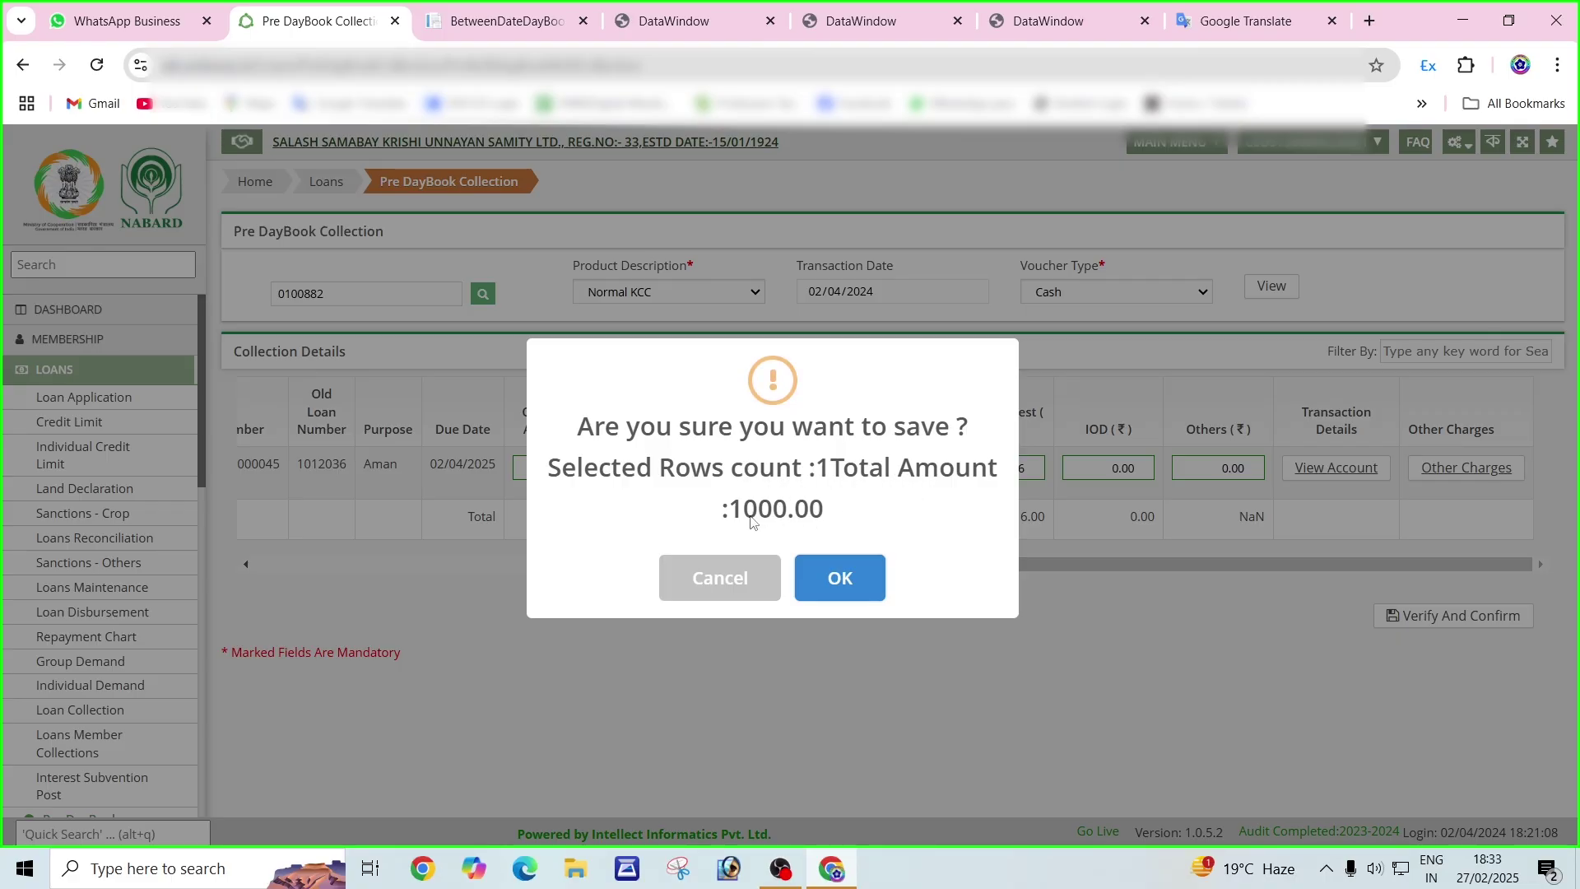
pyautogui.click(832, 588)
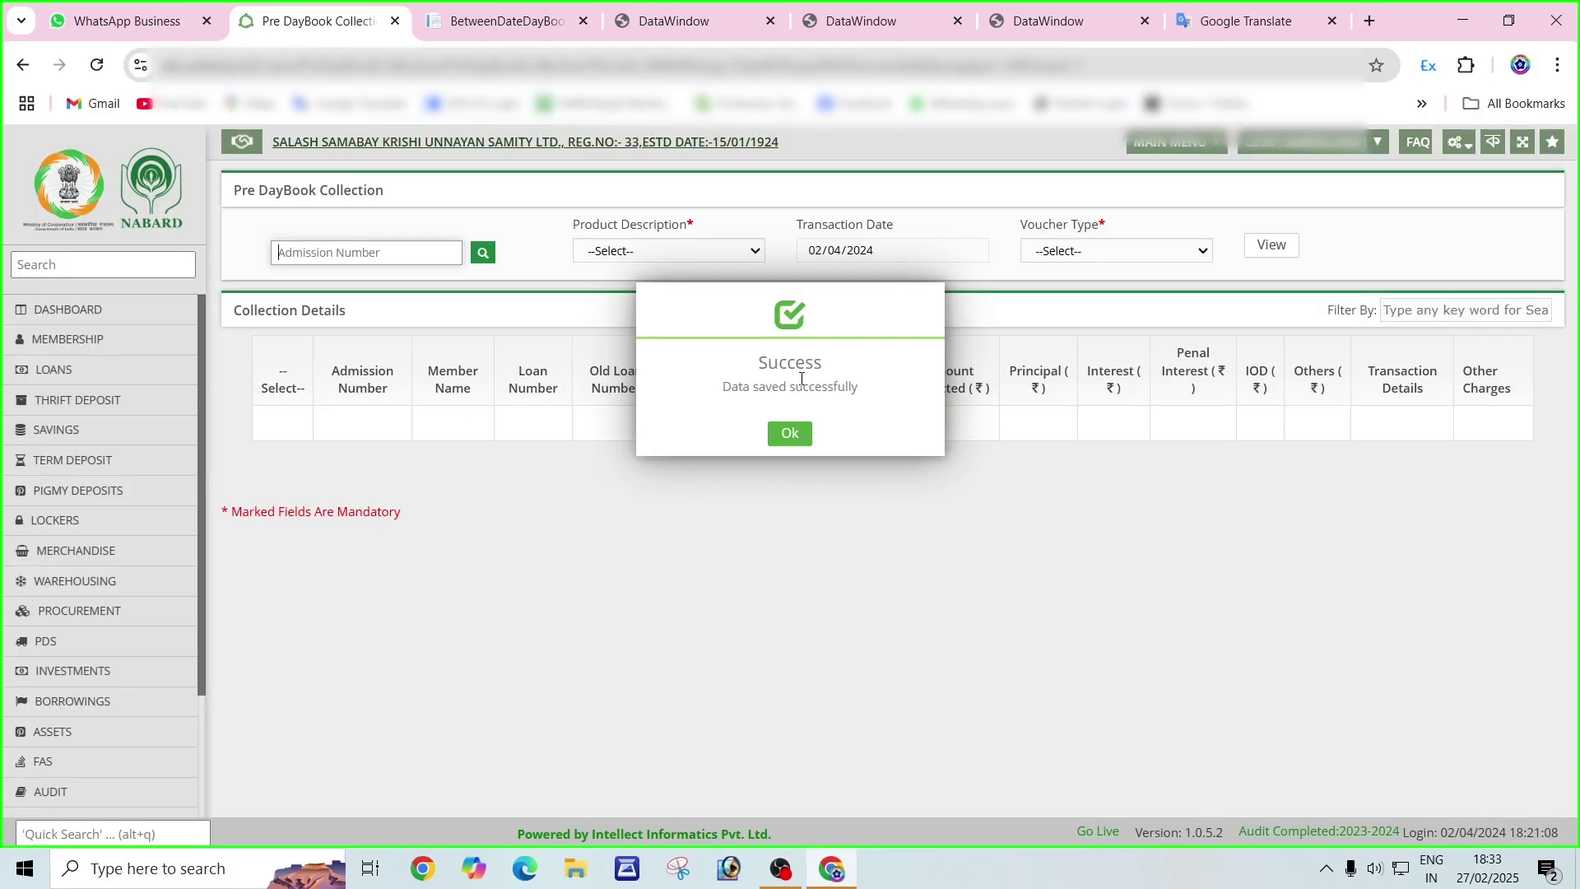
pyautogui.click(787, 434)
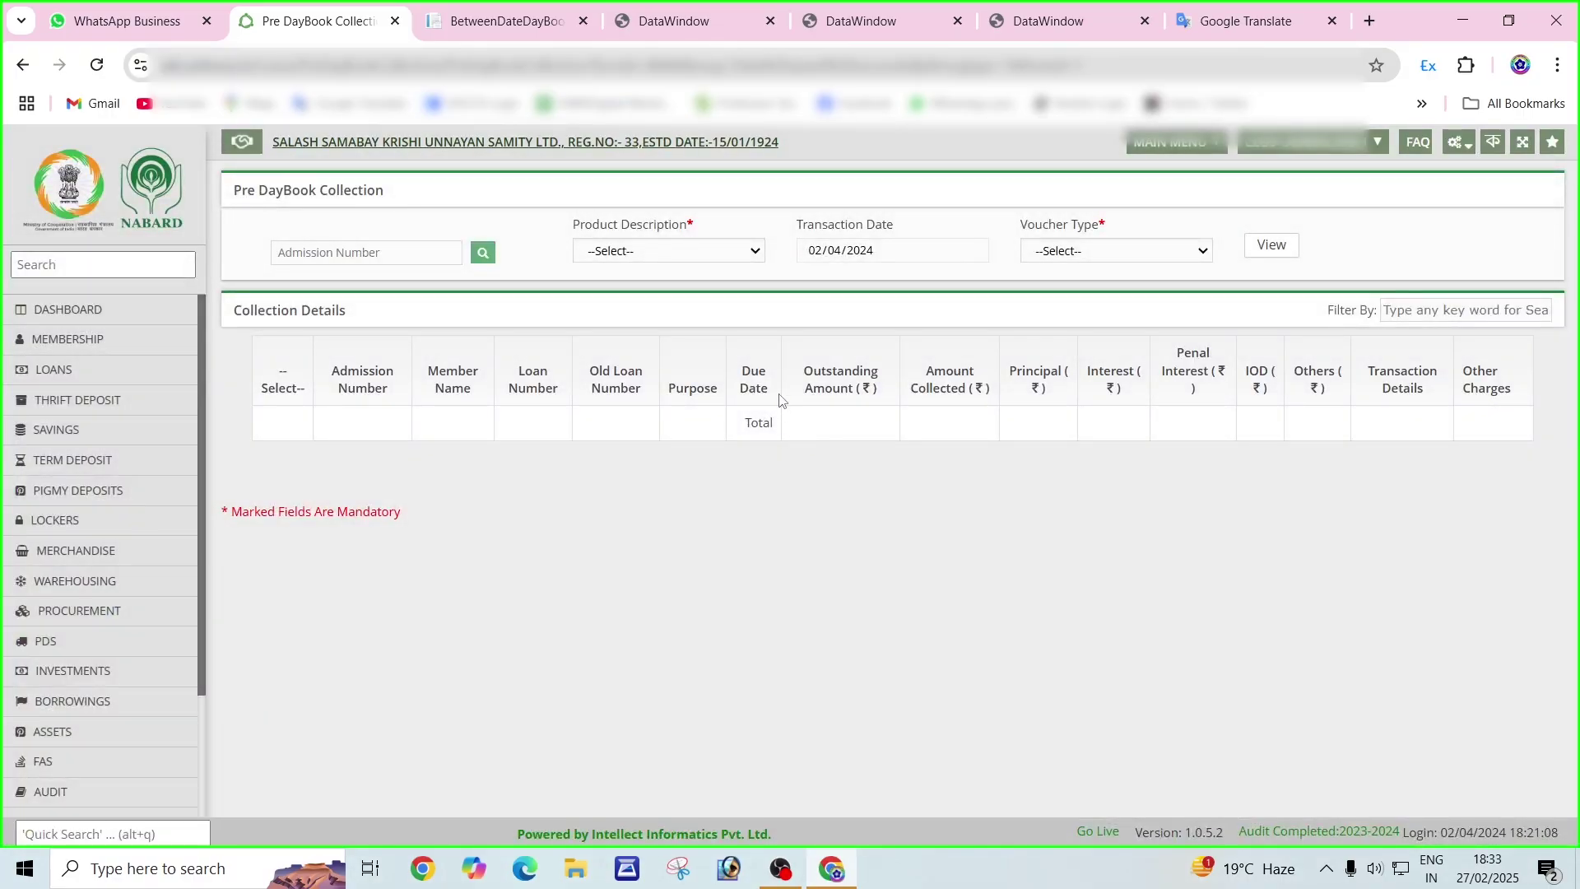
# In FAS Pass Voucher, list the 02/04/2024 vouchers and tick voucher 40001.
pyautogui.click(60, 196)
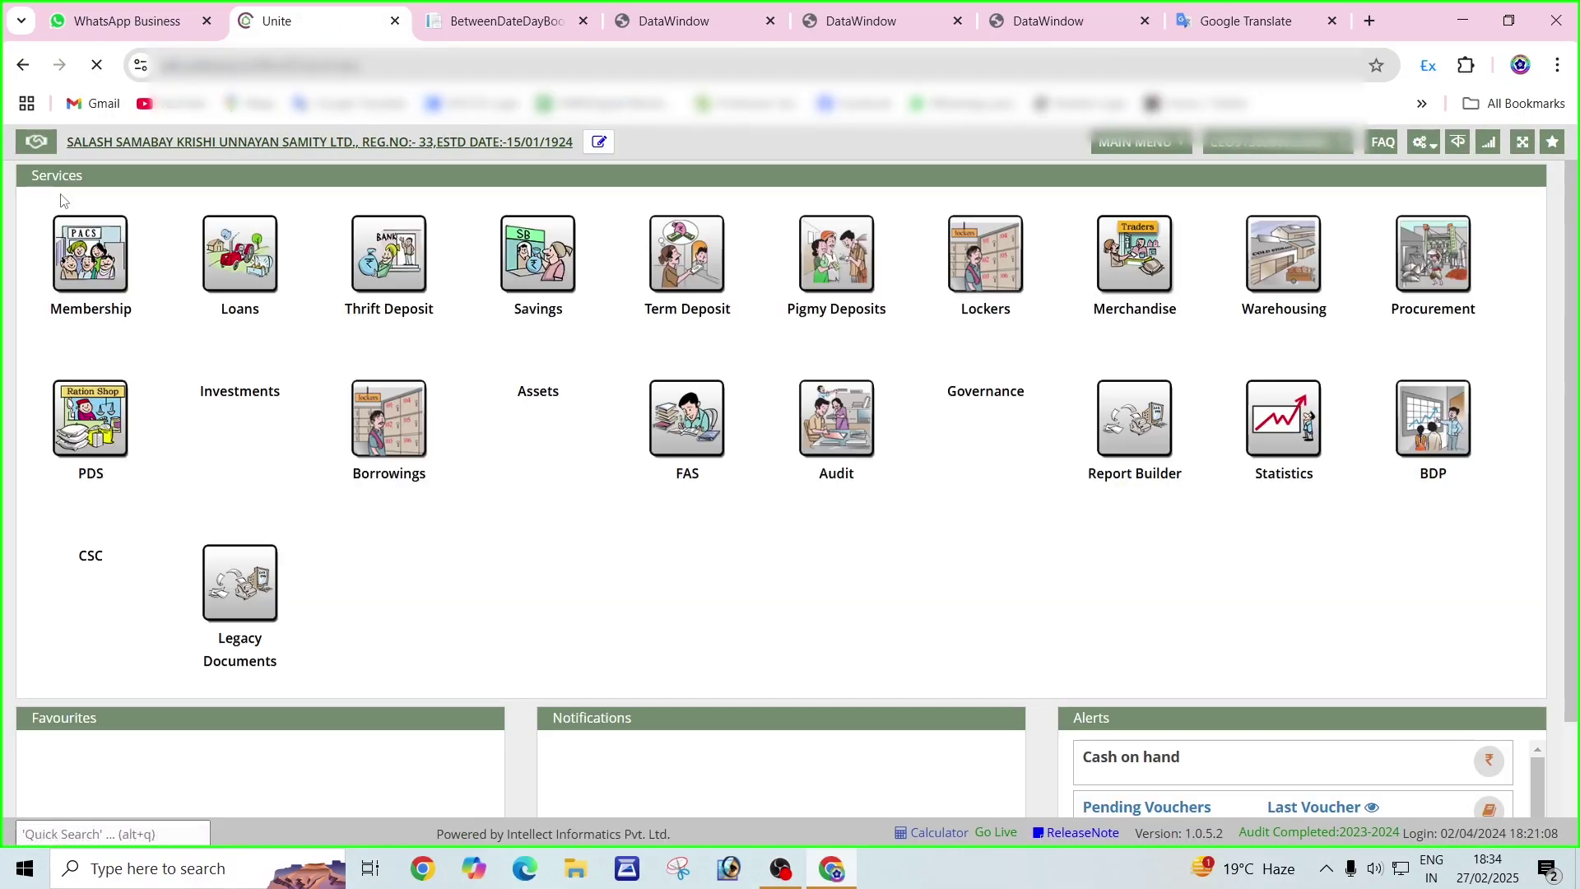
pyautogui.click(683, 434)
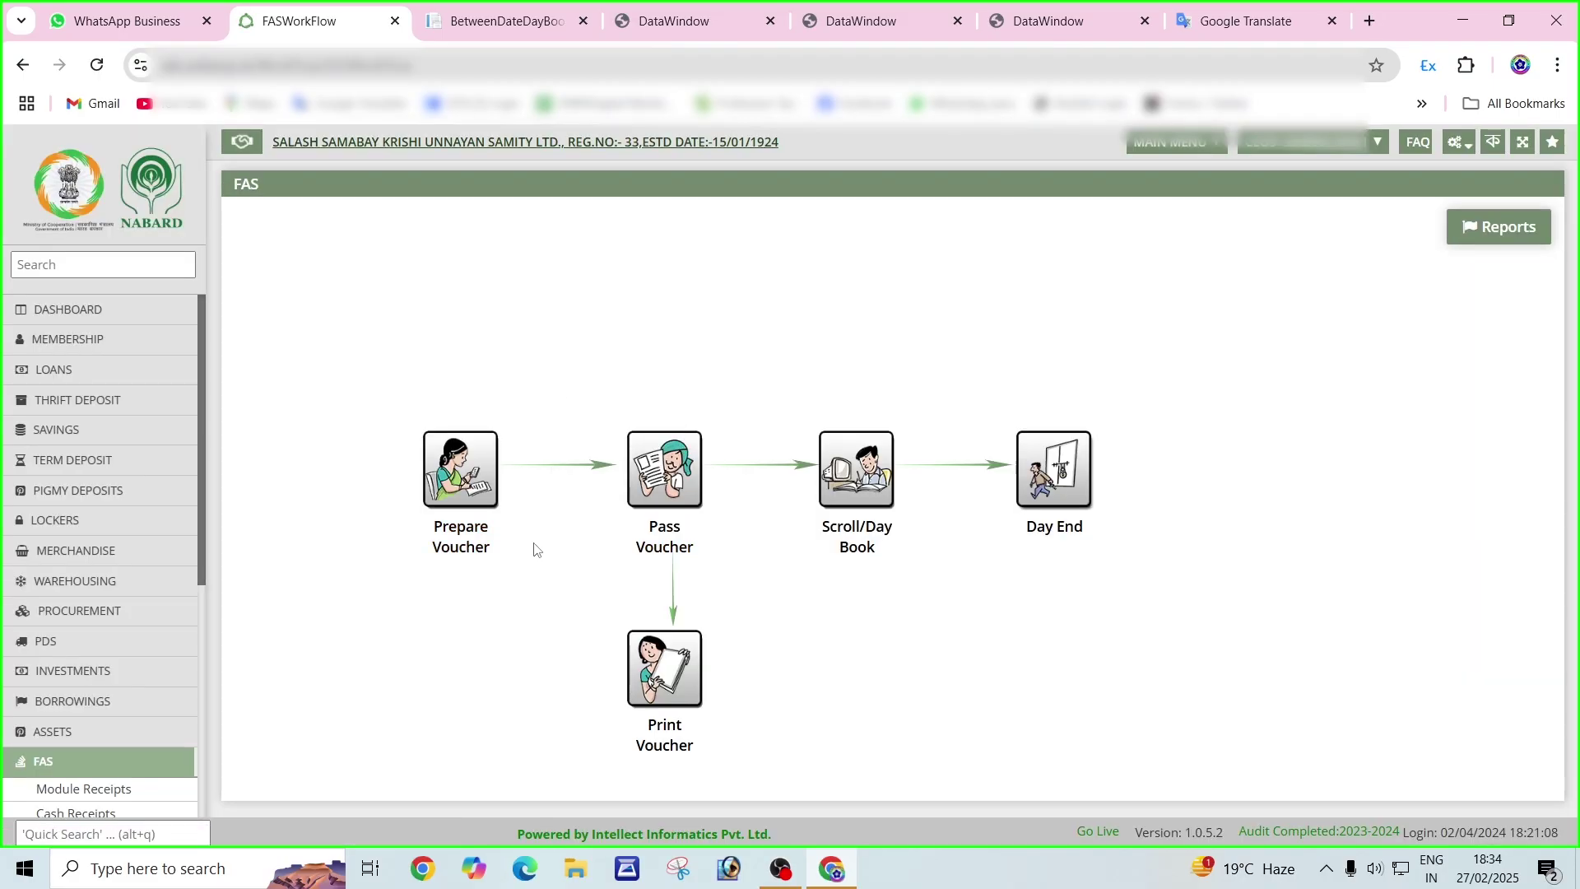
pyautogui.click(662, 455)
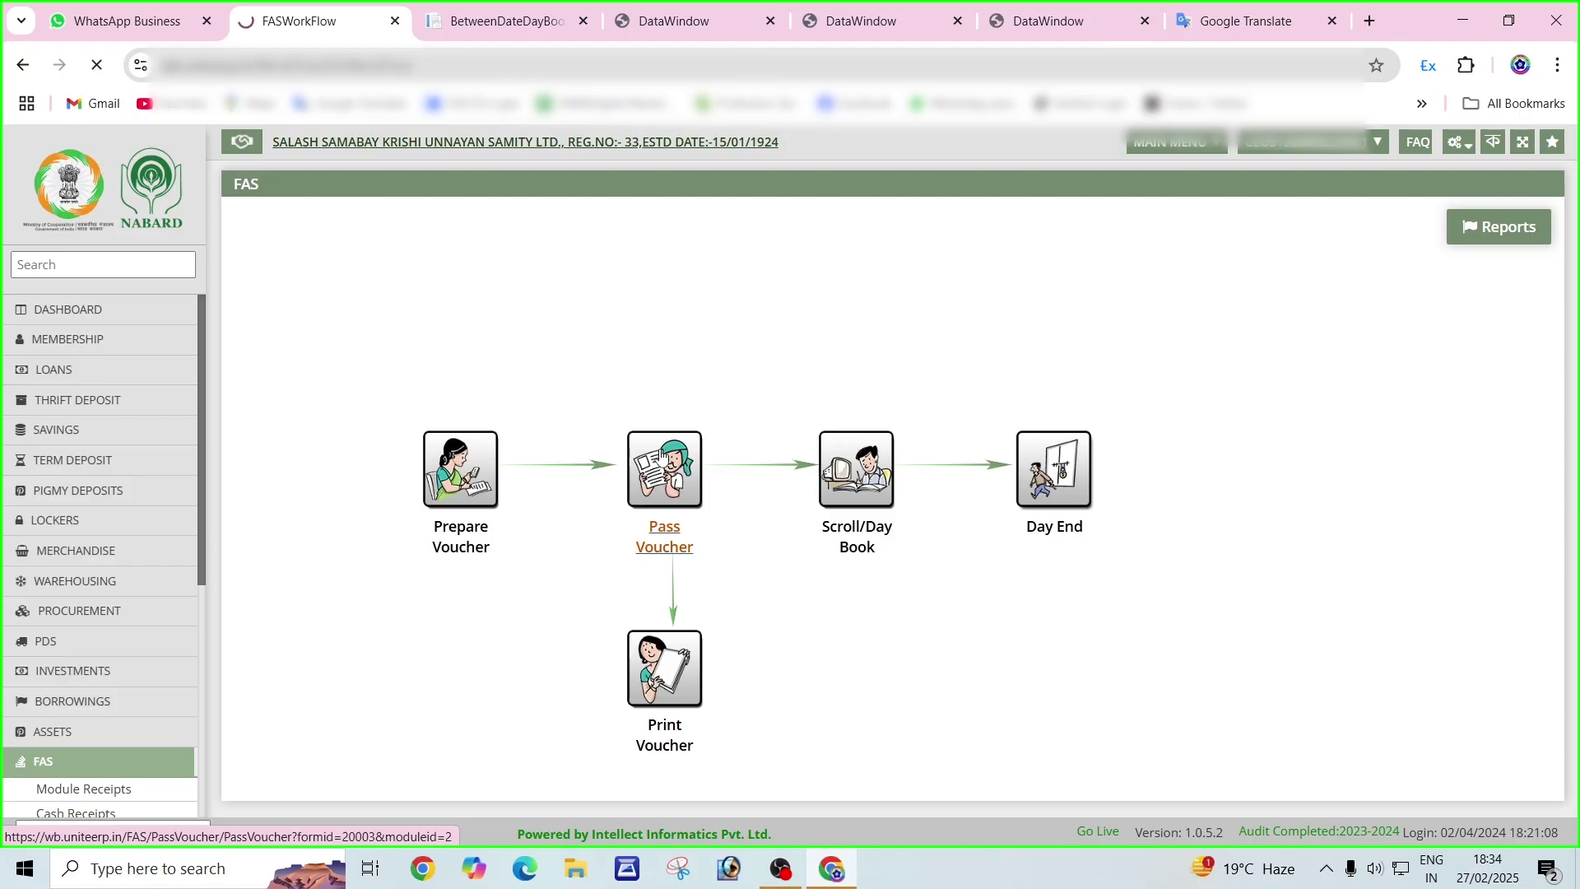
pyautogui.click(274, 345)
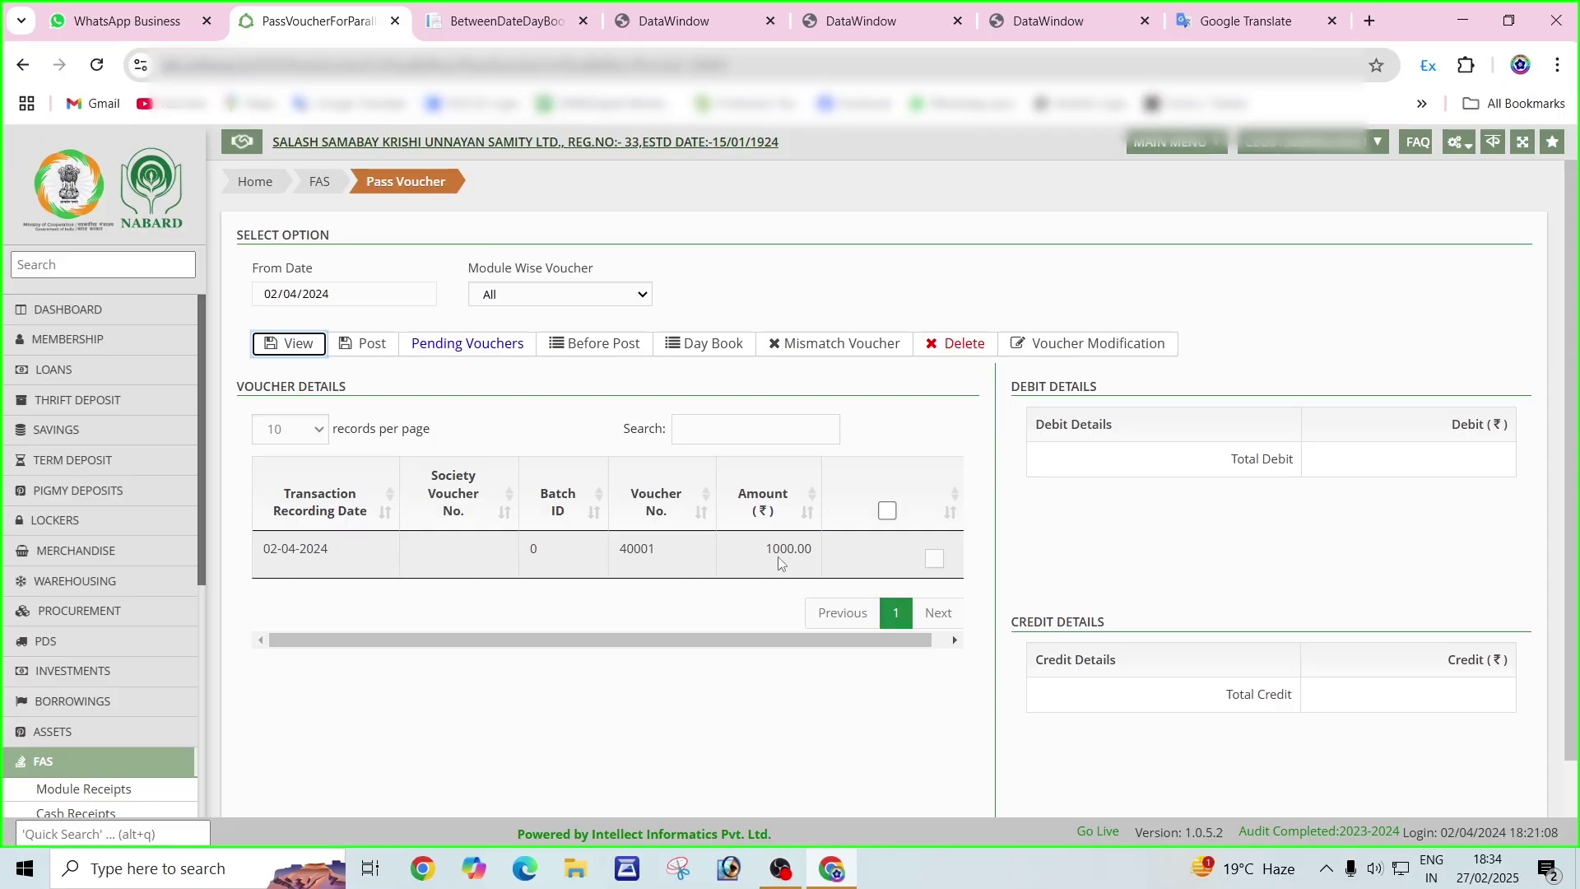
pyautogui.click(934, 559)
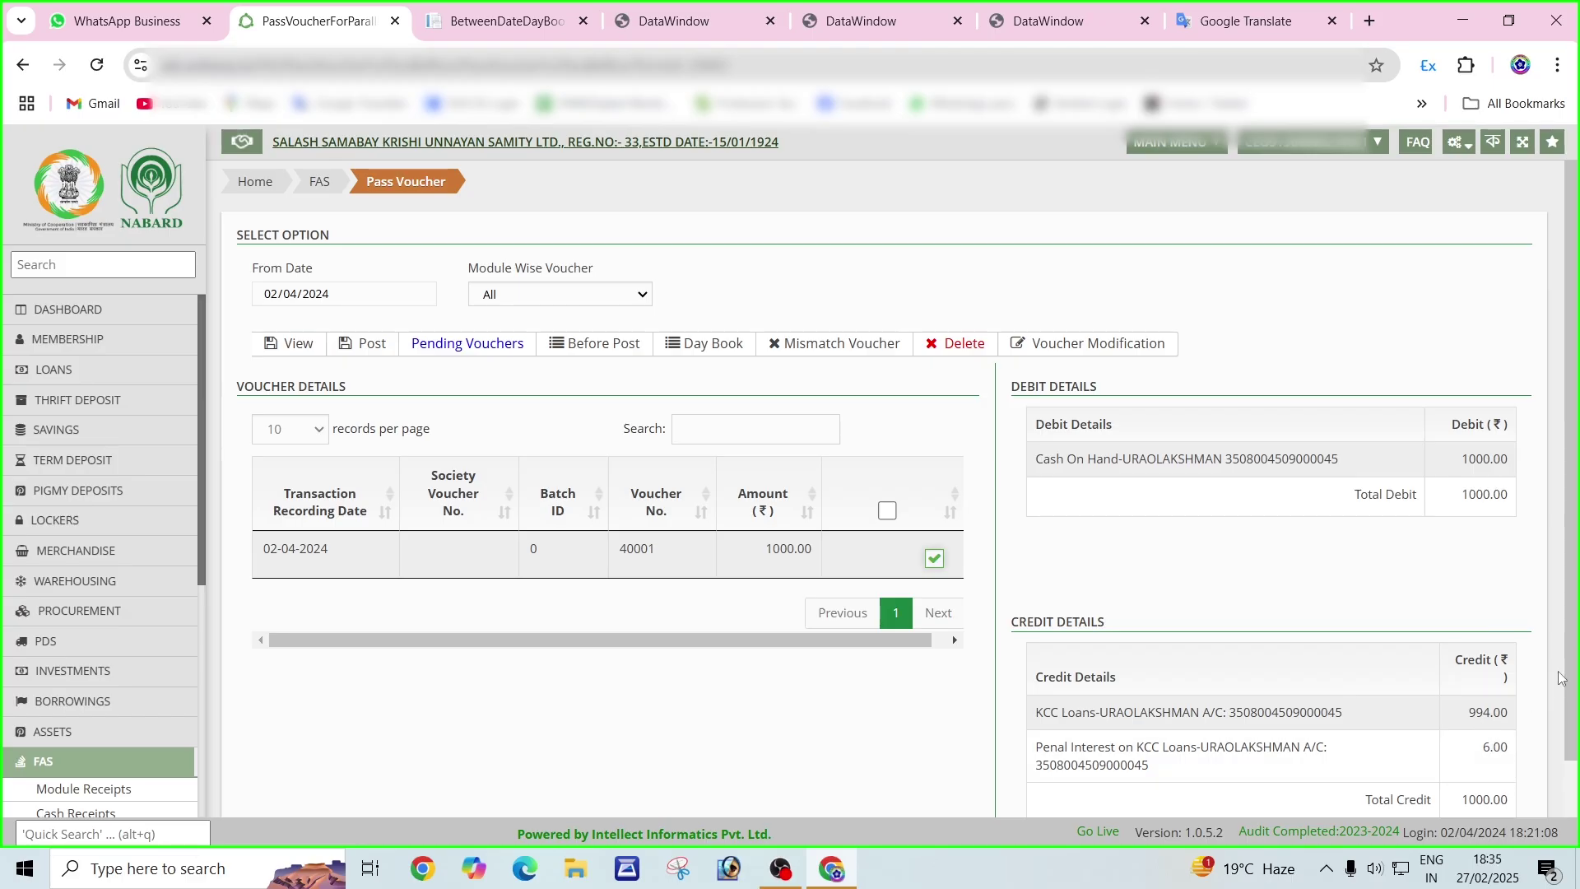
# Post voucher 40001 and acknowledge the 'Voucher passed successfully' message.
pyautogui.scroll(-2, 1234, 658)
pyautogui.scroll(2, 1036, 605)
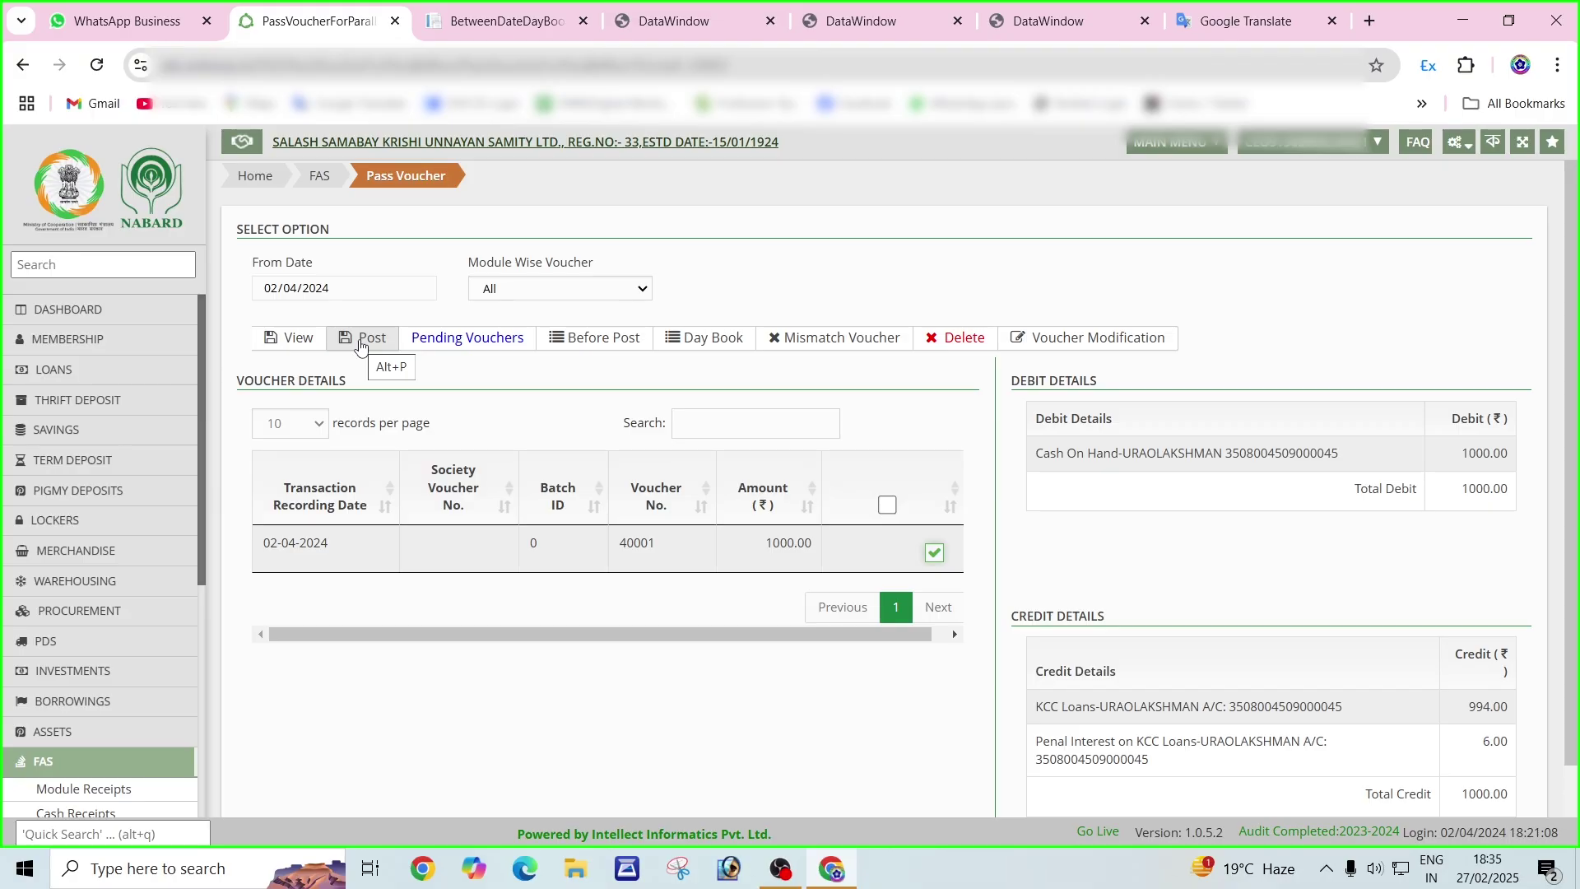
pyautogui.click(360, 343)
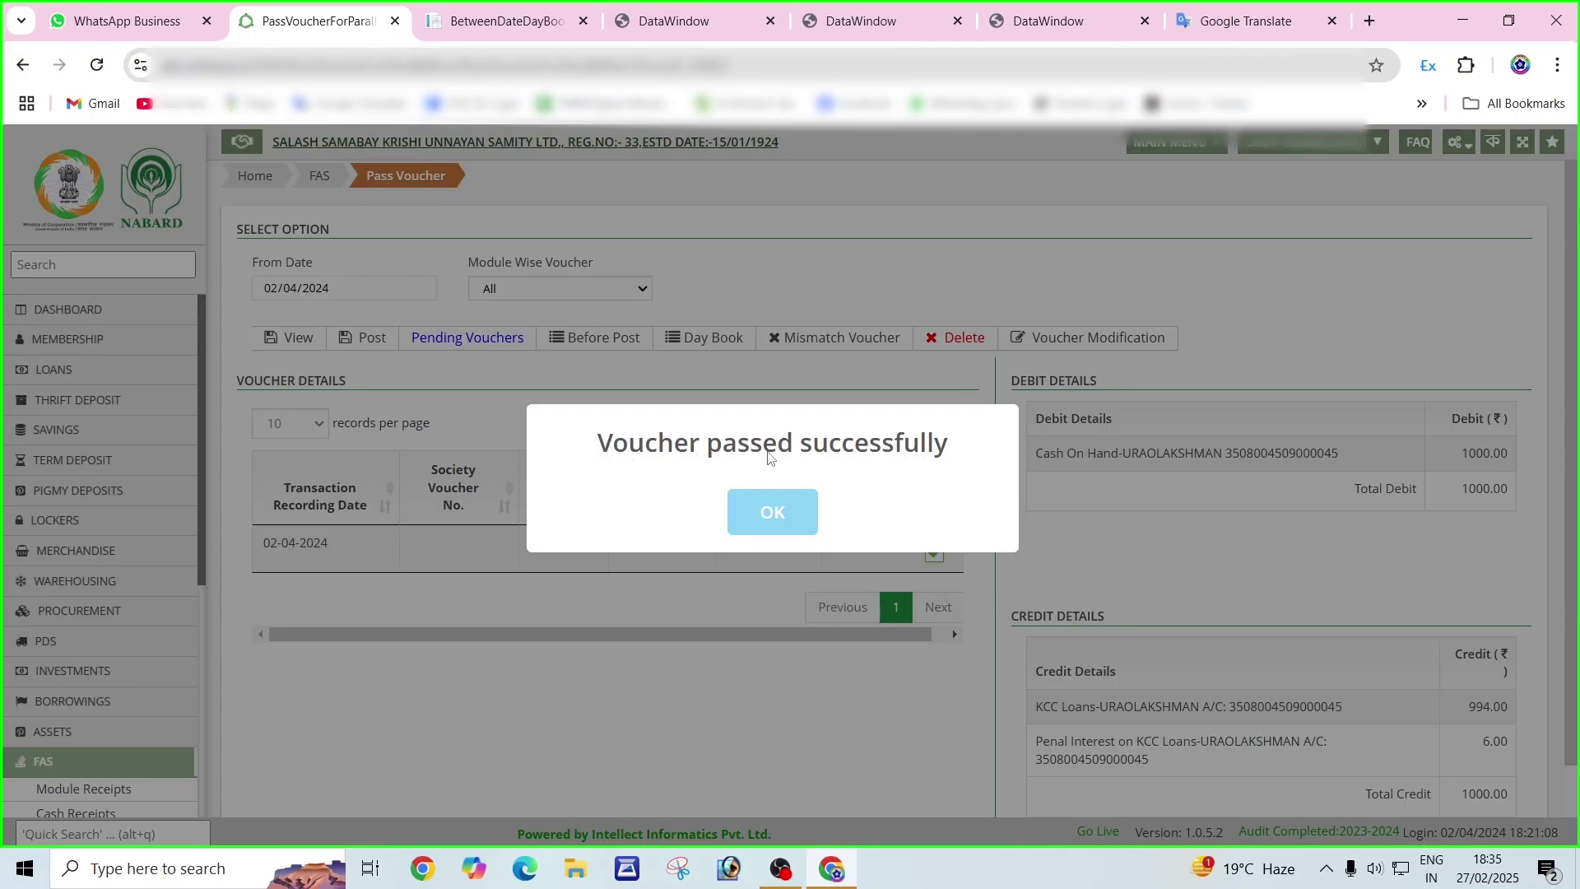
pyautogui.click(772, 514)
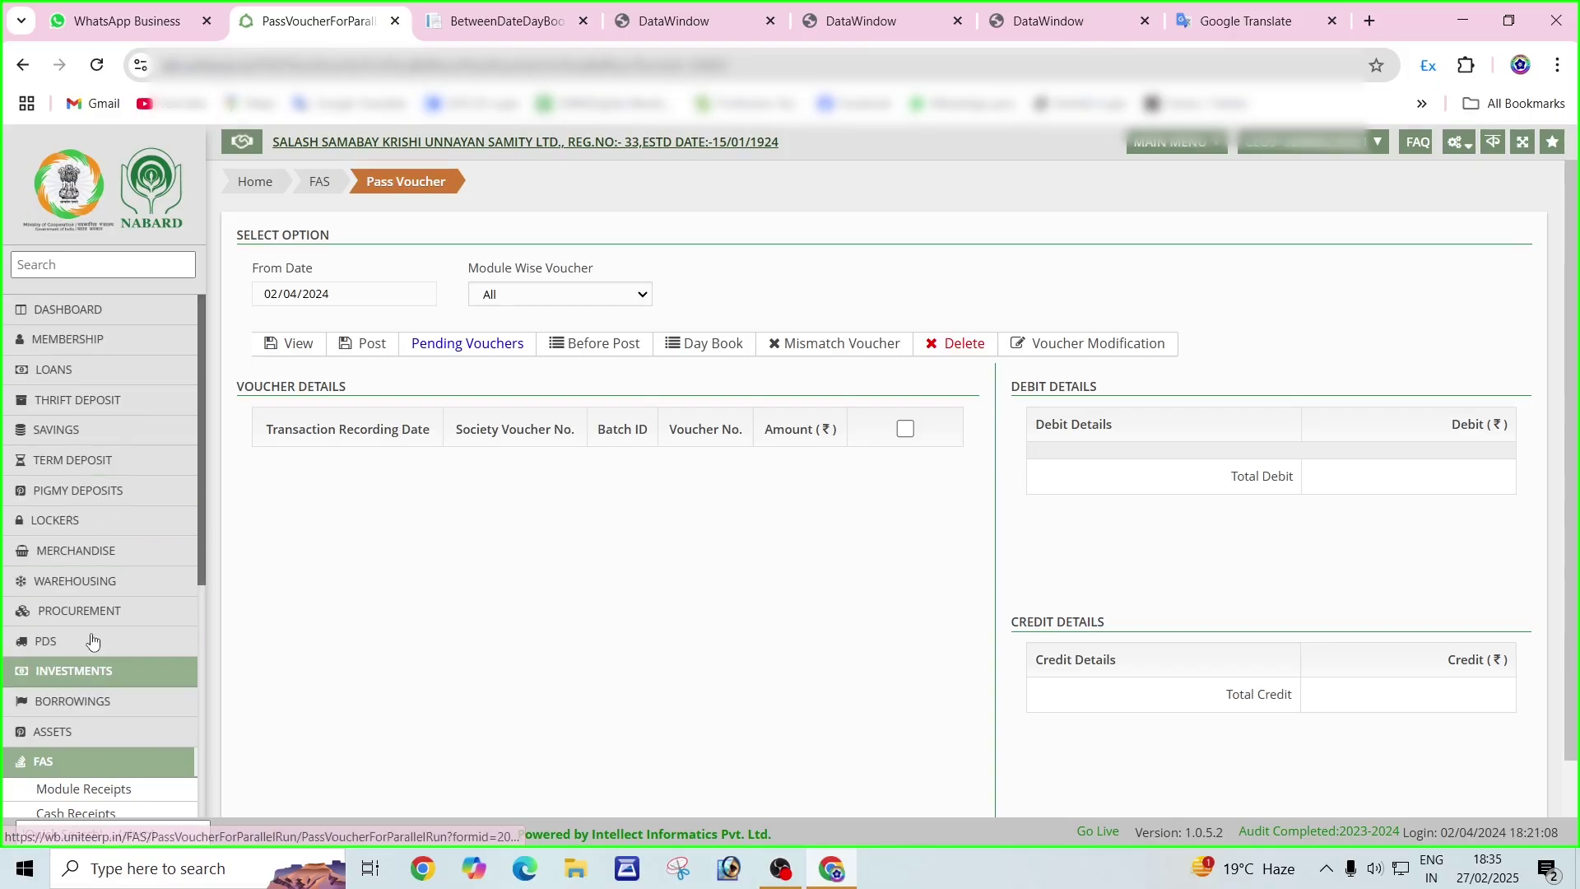
# Open the Loan Ledger report from the Loans reports list.
pyautogui.click(74, 374)
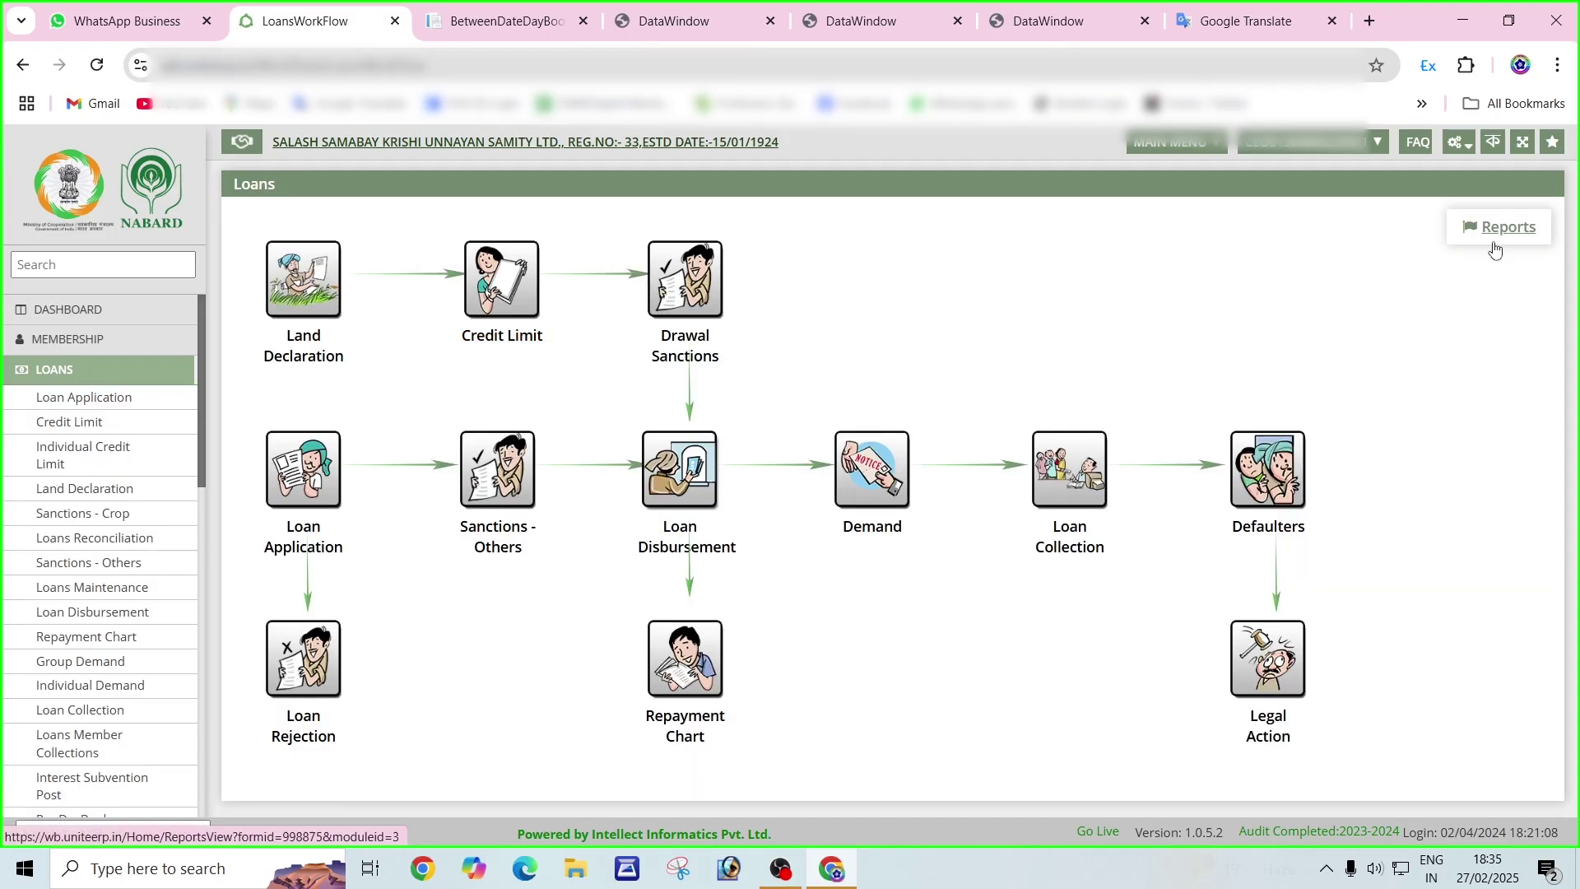
pyautogui.click(1500, 238)
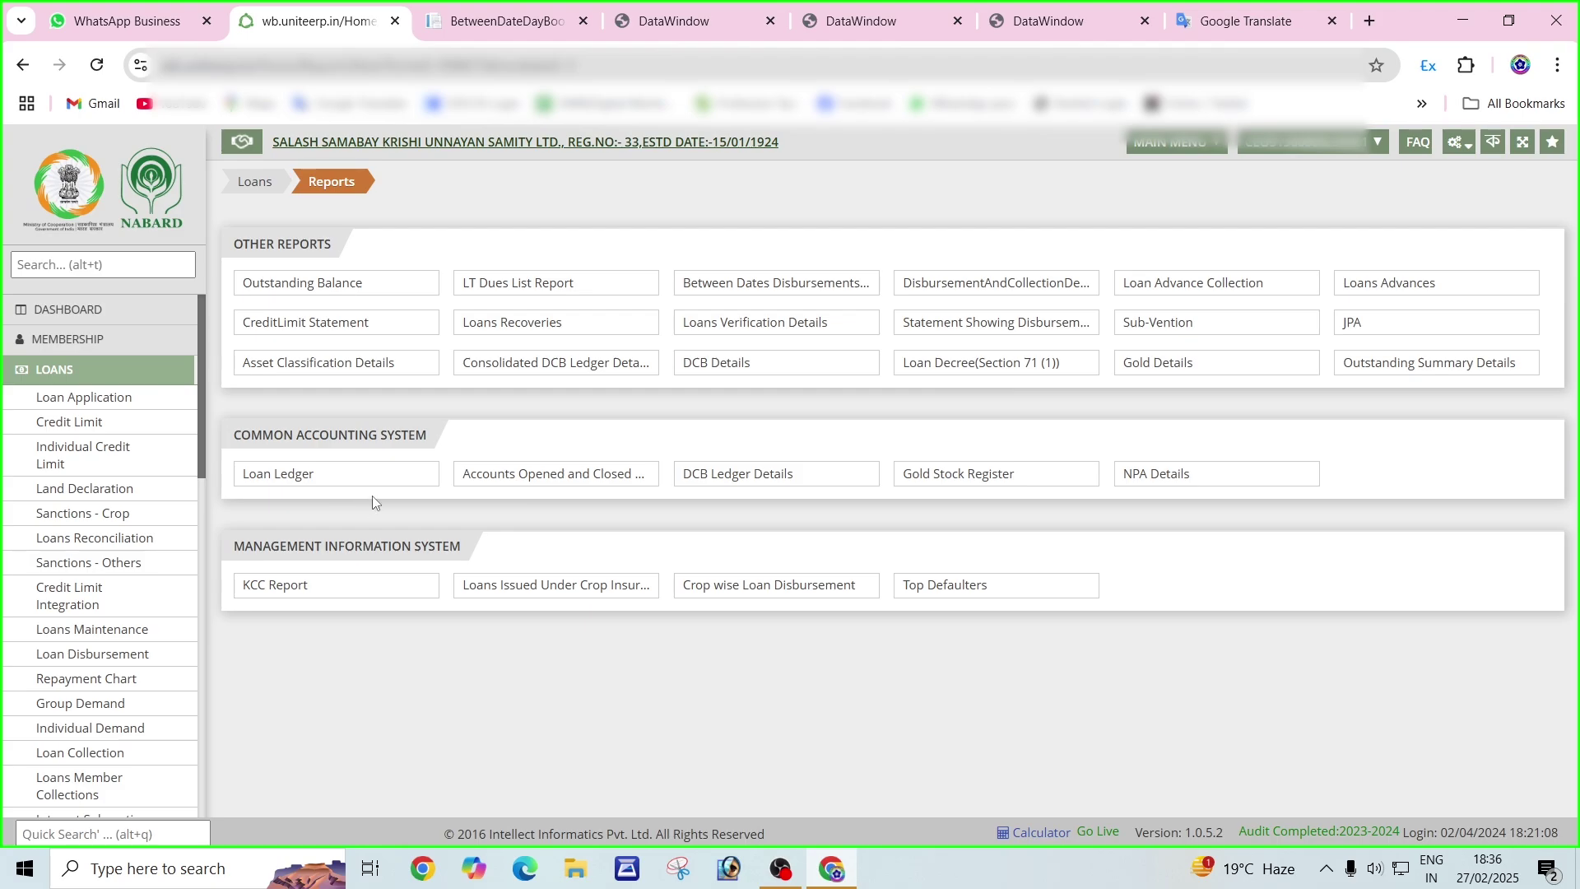
pyautogui.click(381, 480)
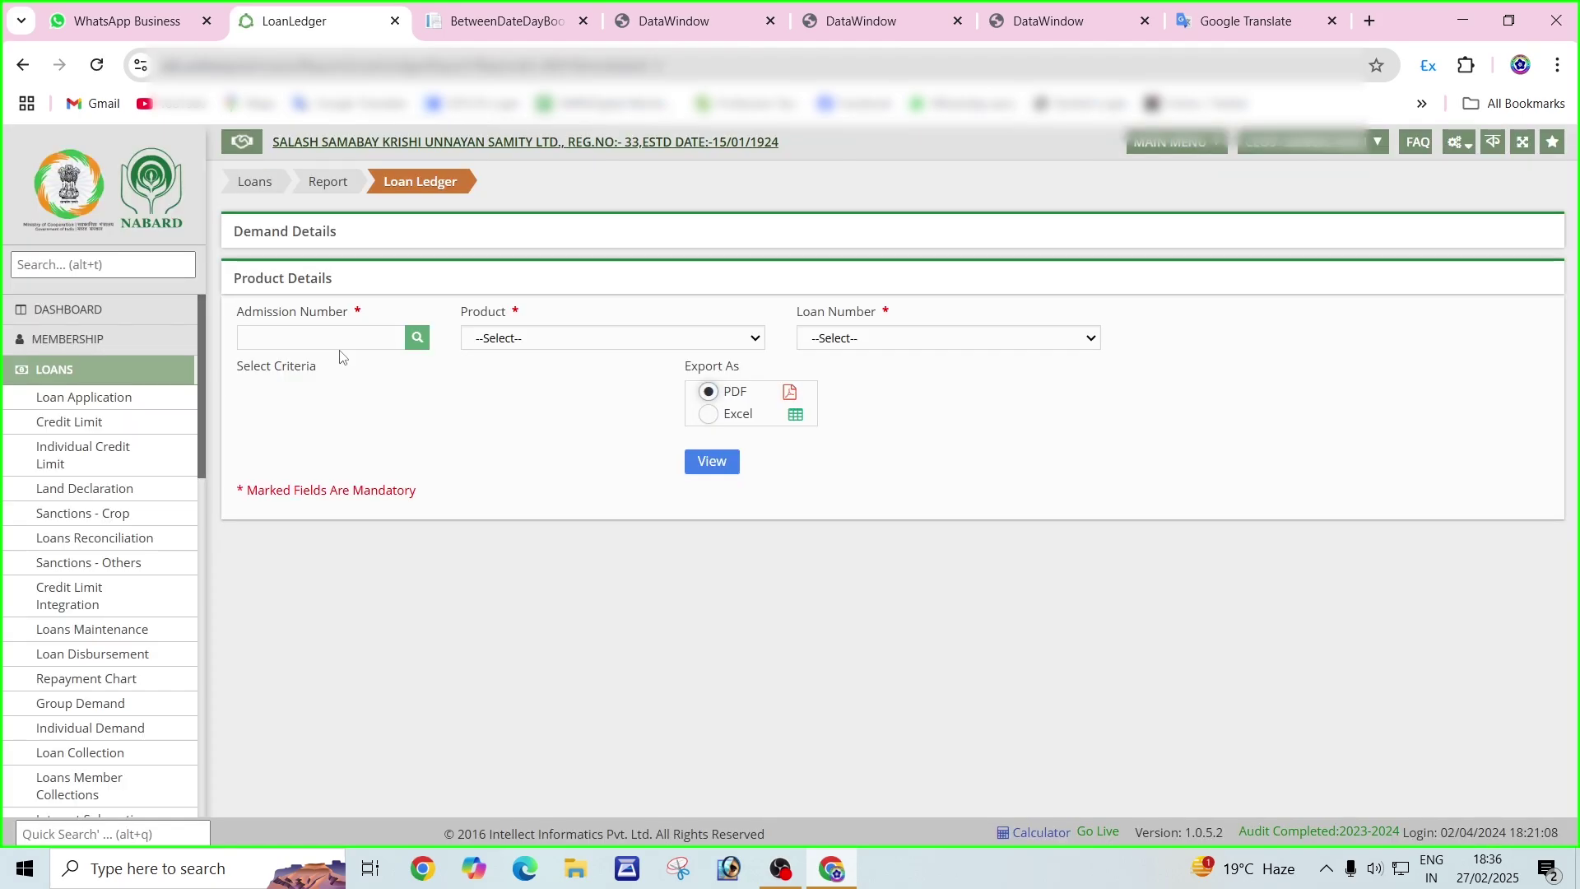
# Fill in the member's admission number, Normal KCC and the KCC loan number, and generate the PDF.
pyautogui.click(340, 341)
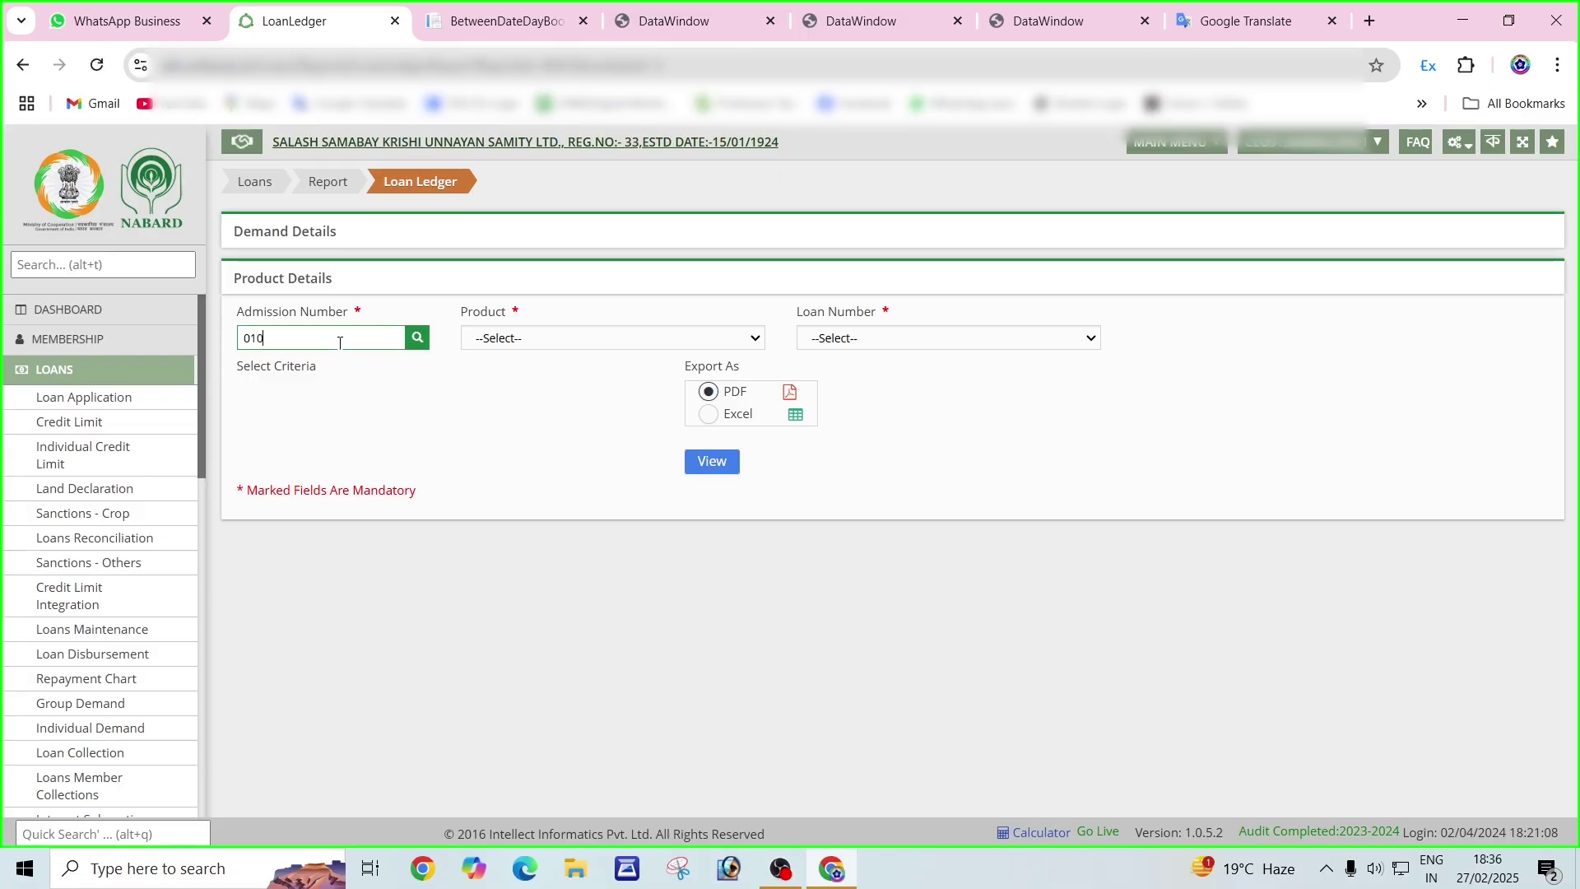
pyautogui.click(547, 341)
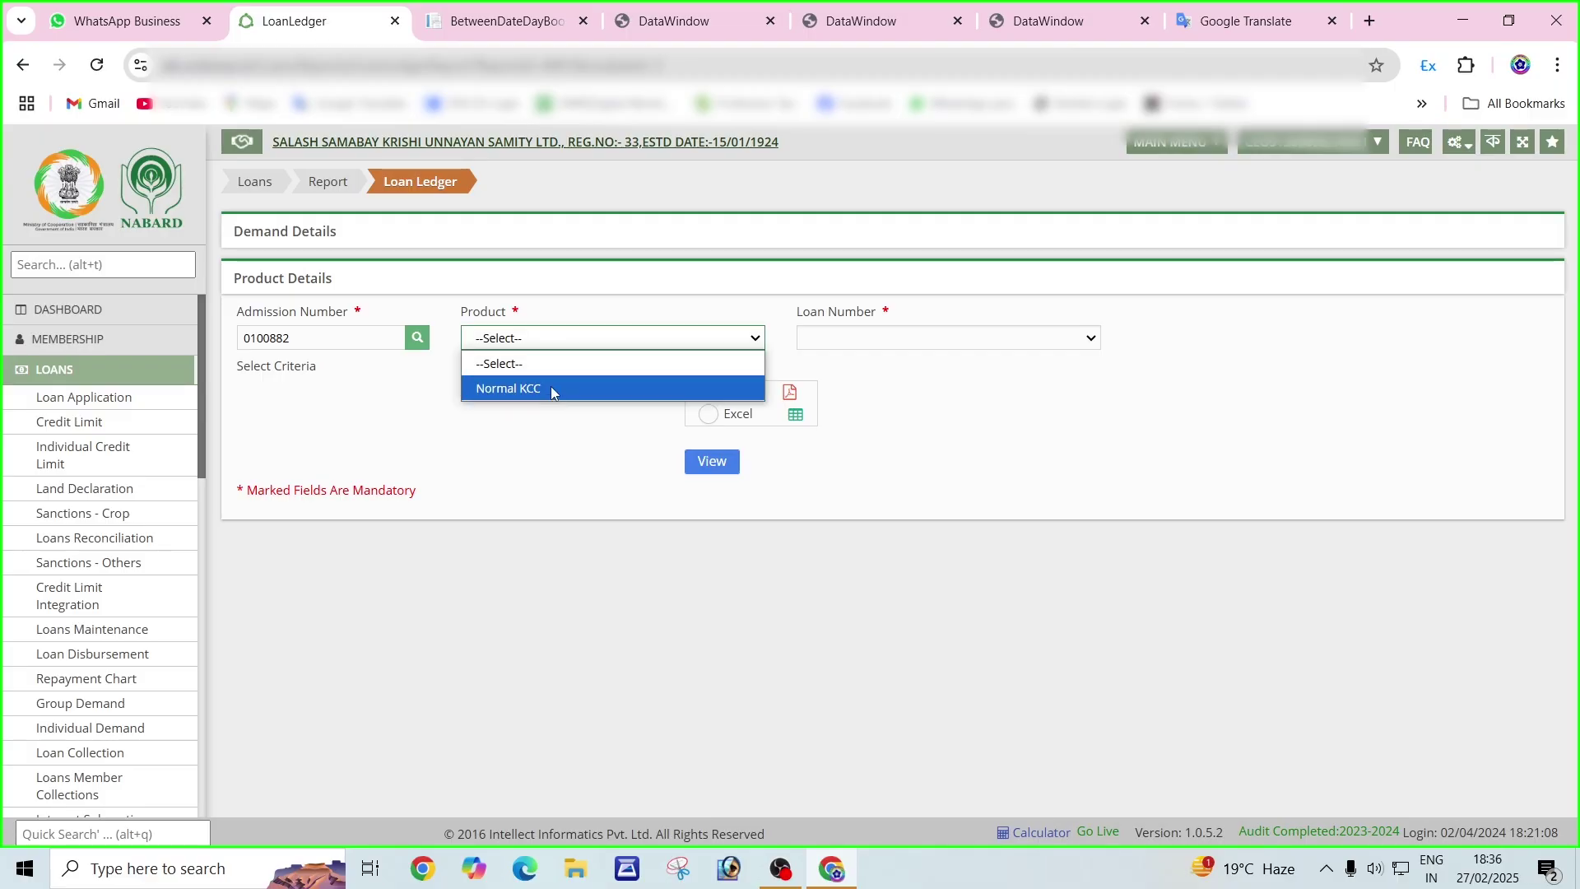
pyautogui.press('Down')
pyautogui.click(819, 344)
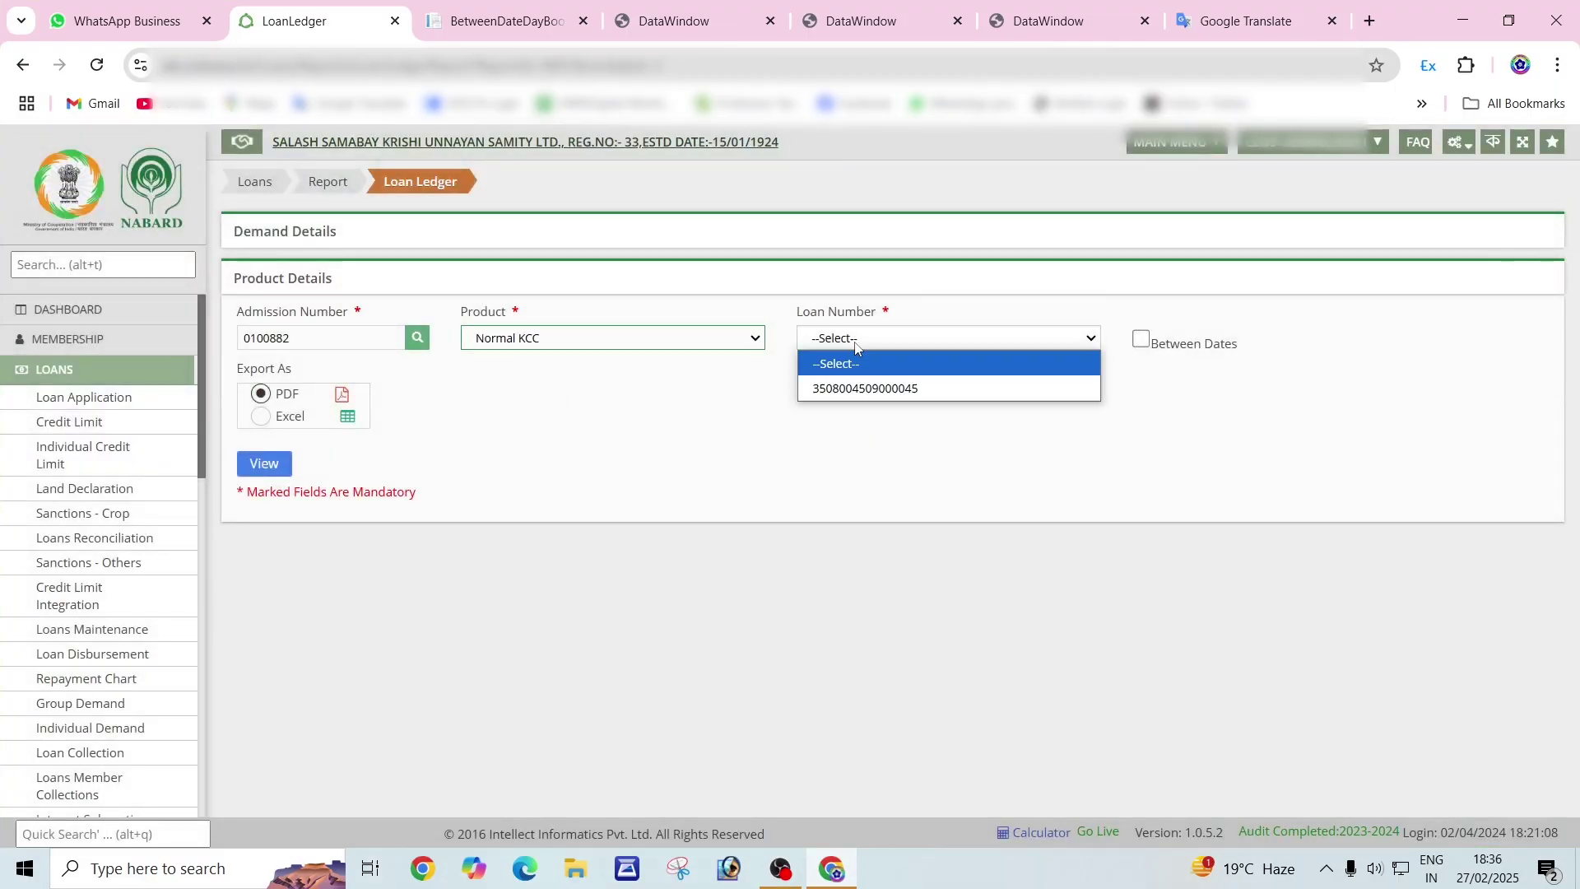
pyautogui.click(886, 391)
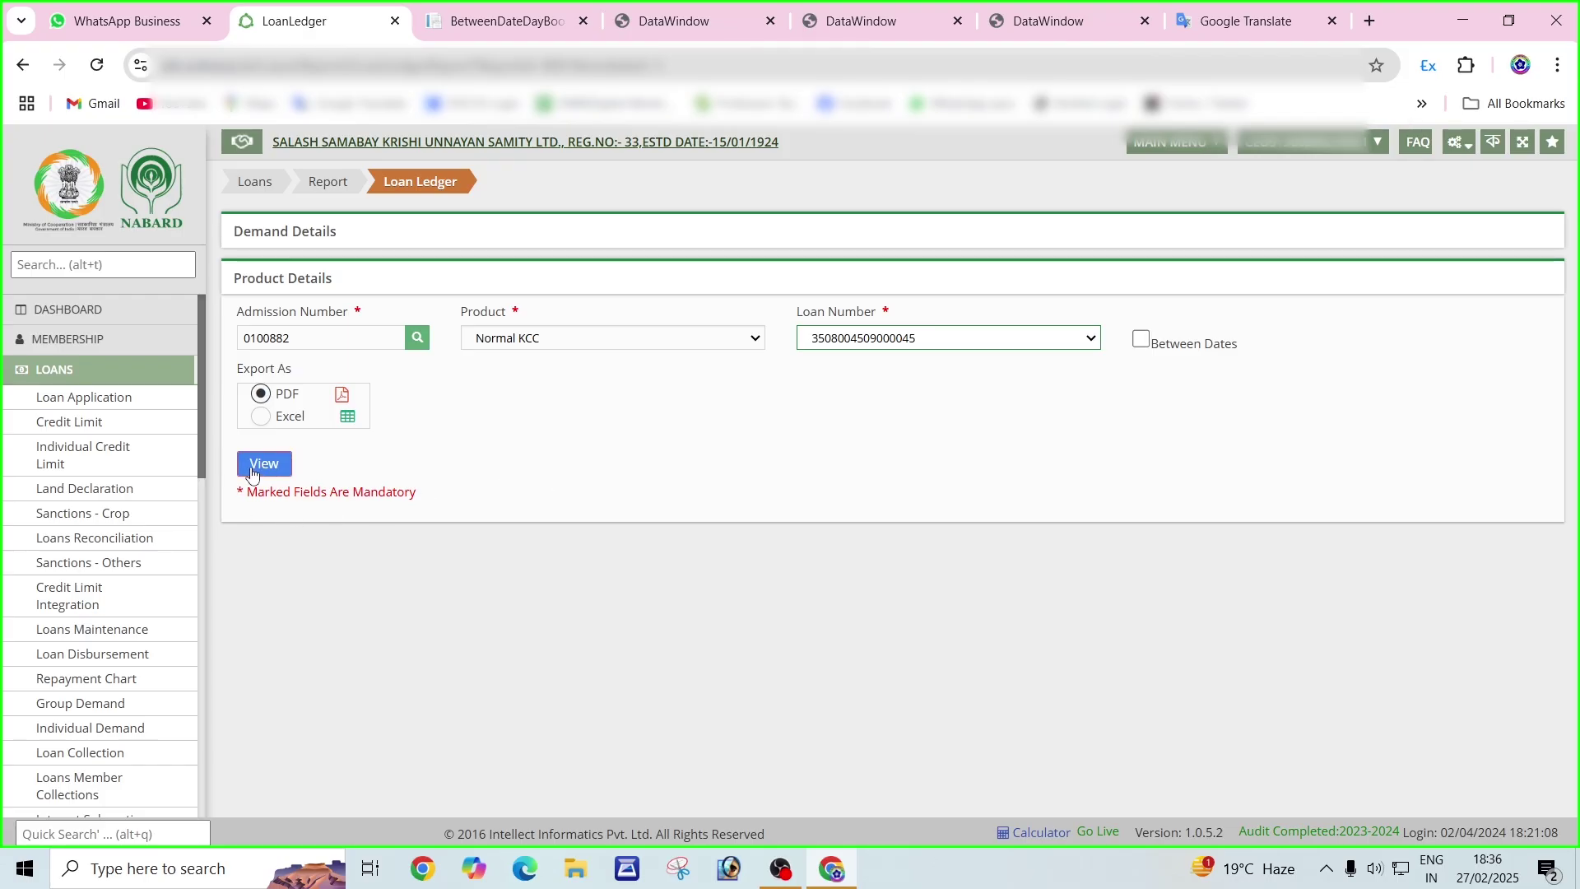
pyautogui.click(262, 464)
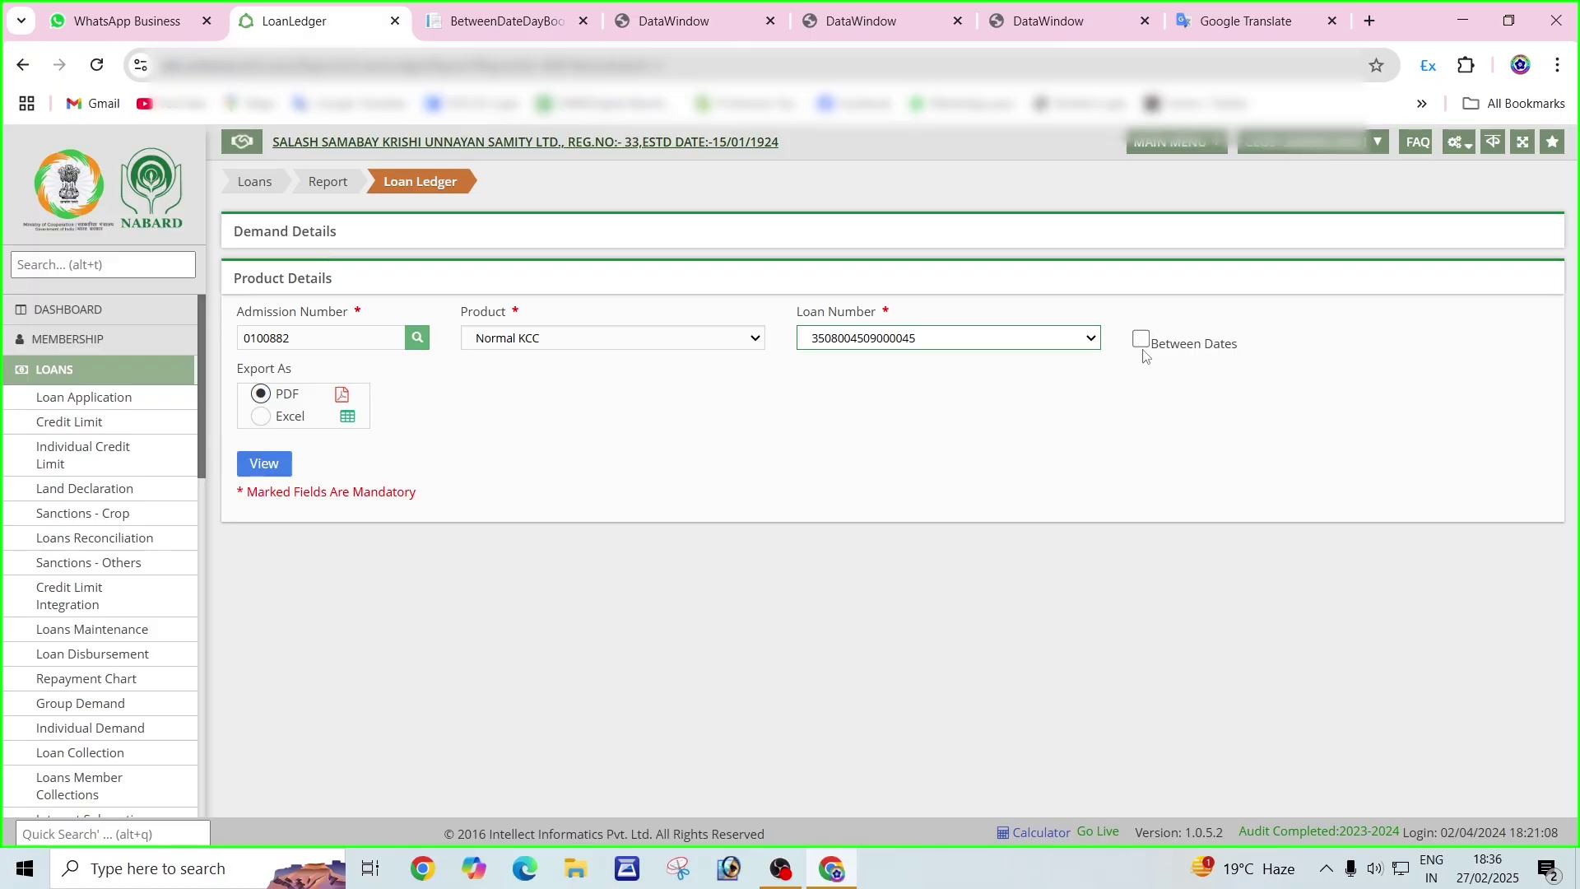
pyautogui.click(1142, 343)
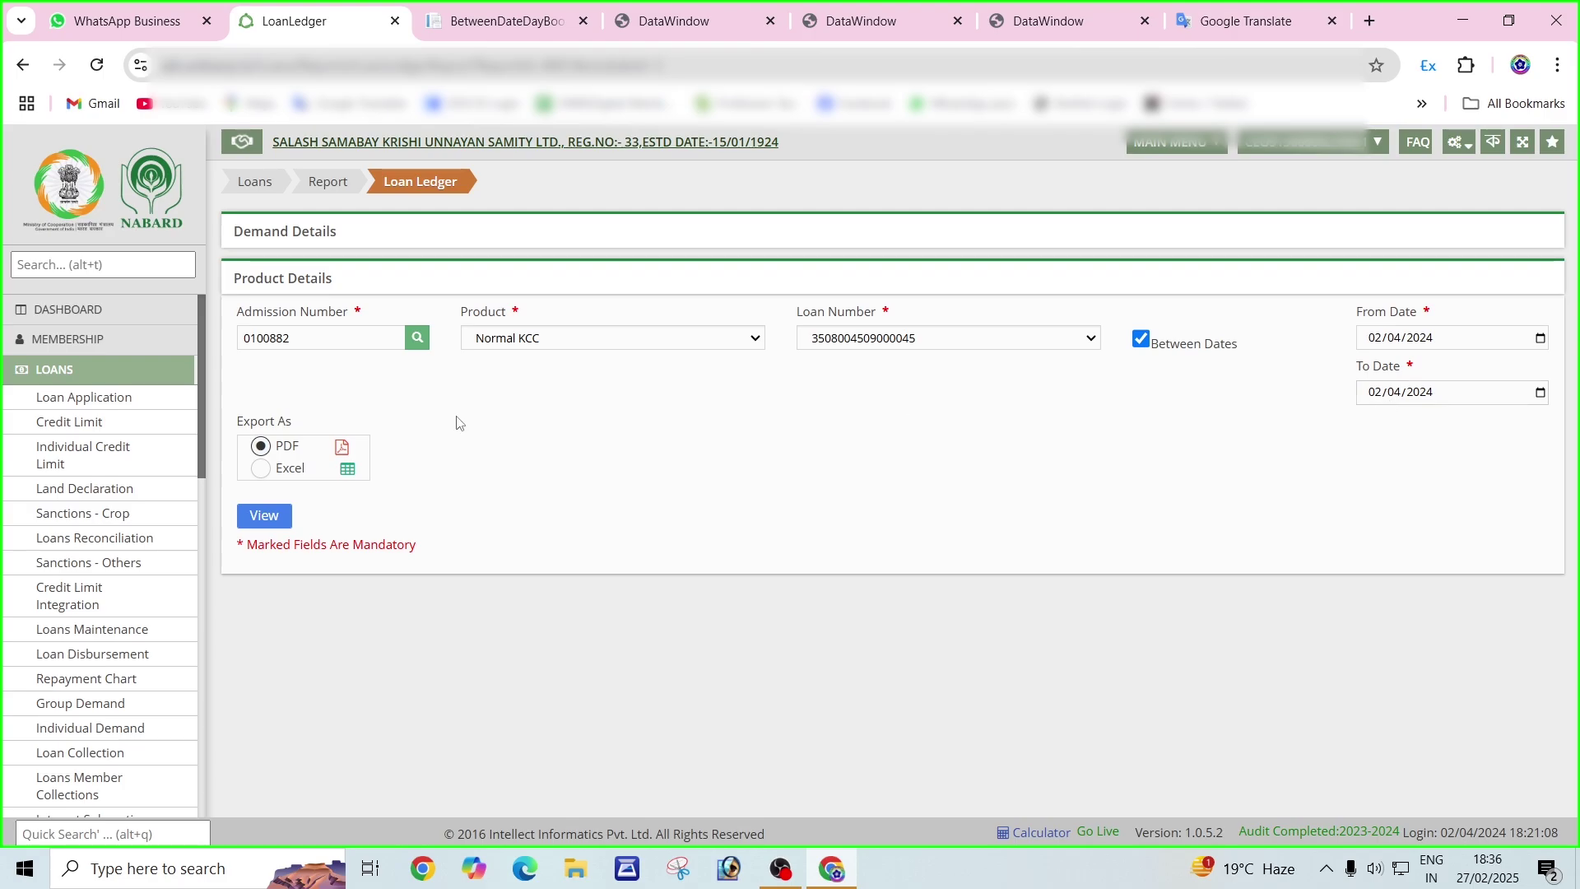
pyautogui.click(1141, 340)
pyautogui.click(264, 476)
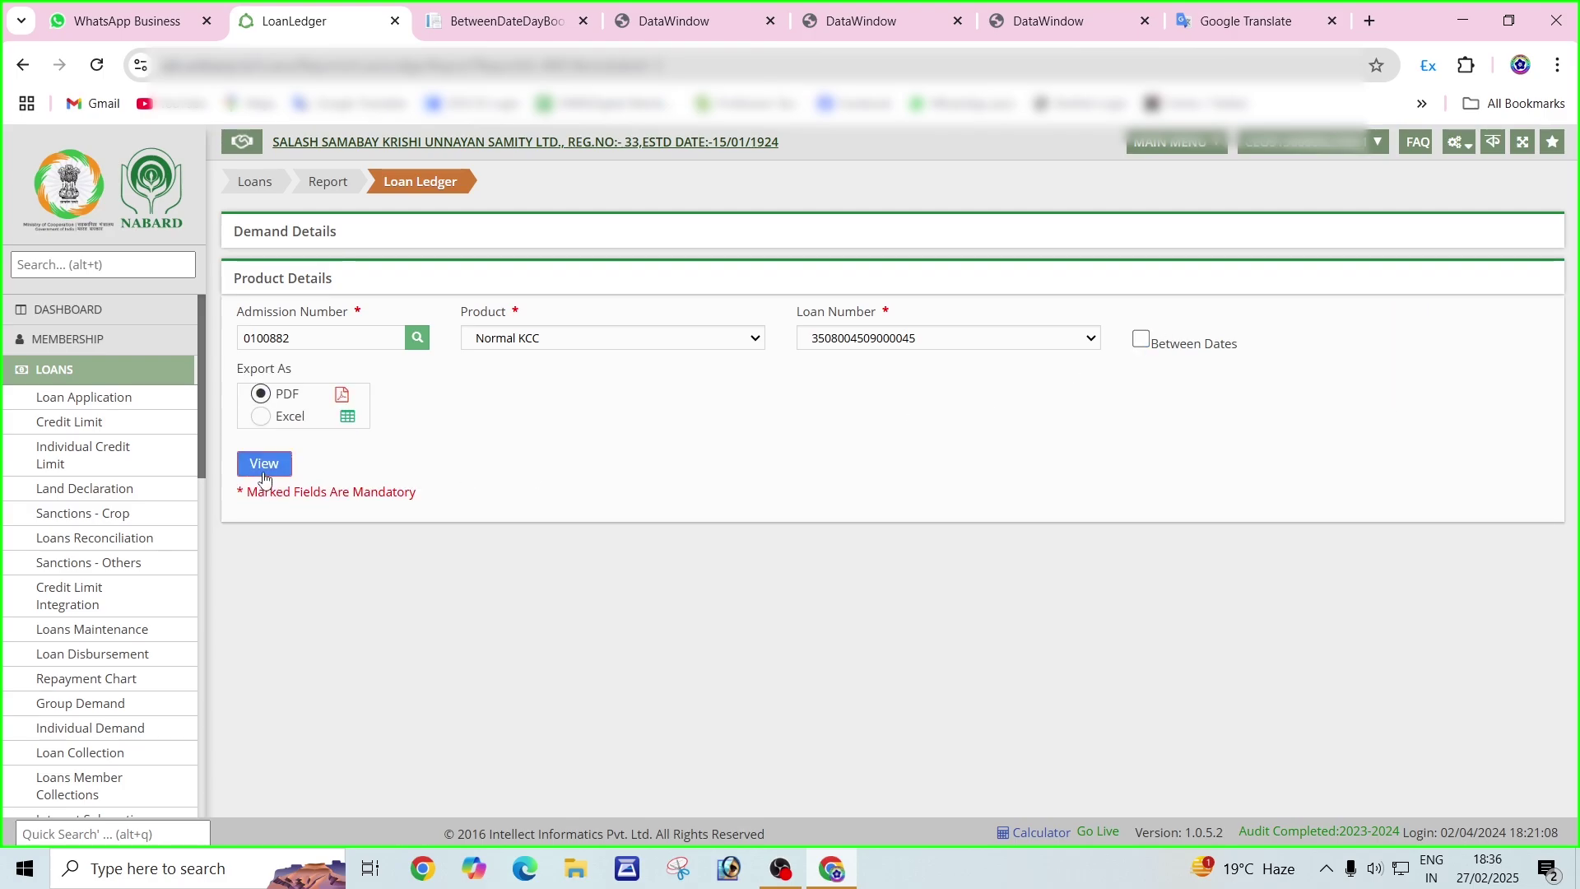
# Review the Loan Ledger PDF's 02/04/2024 entry: 994.00 collected and 6.00 interest.
pyautogui.click(266, 473)
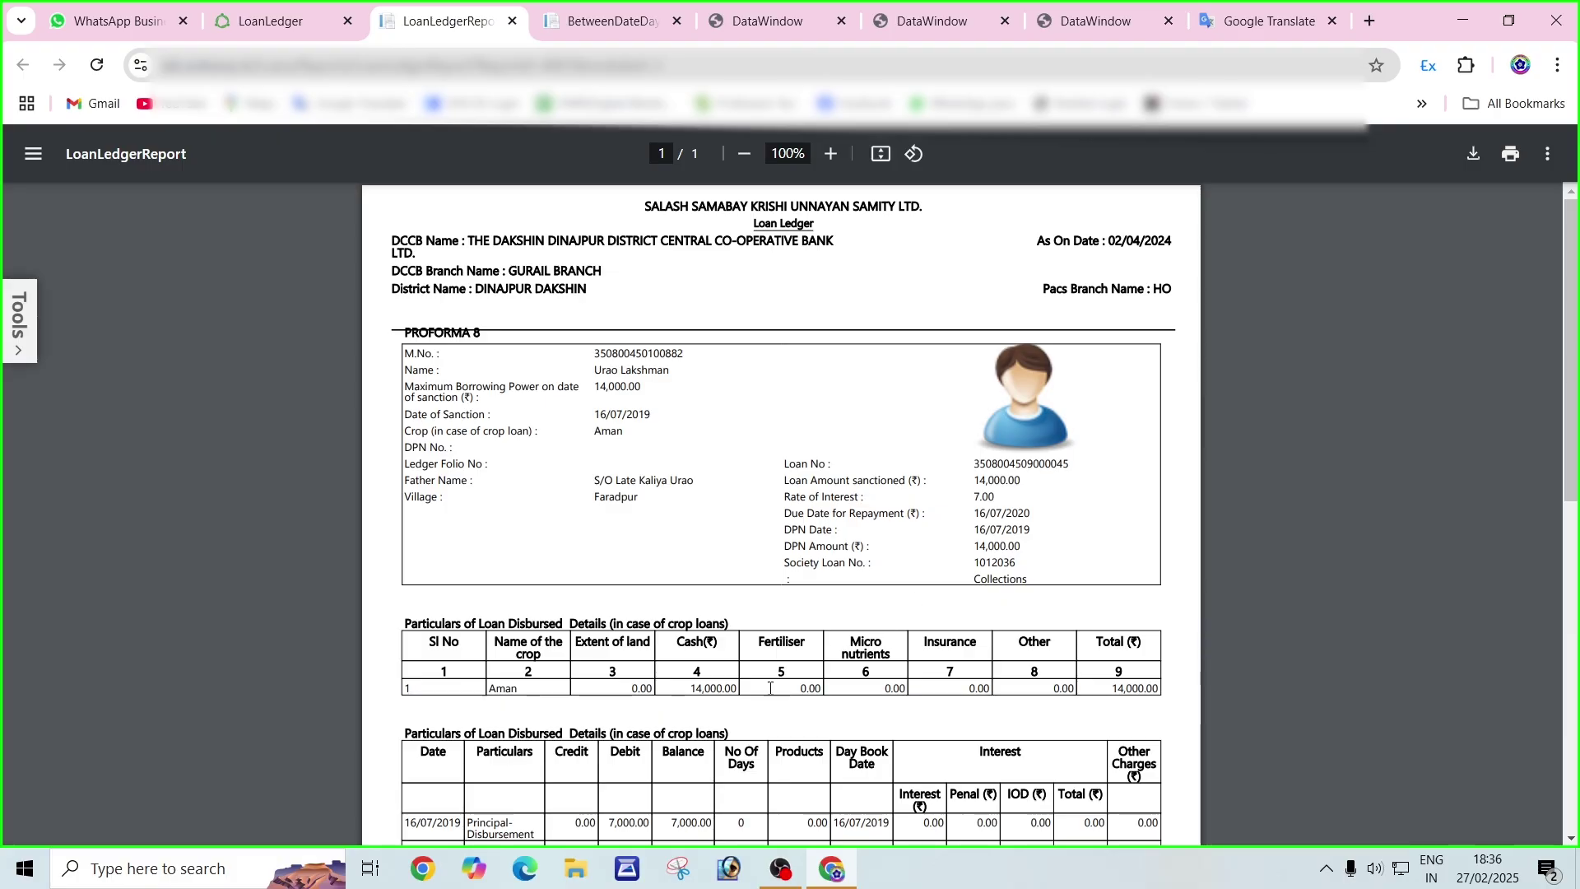
pyautogui.scroll(-3, 656, 584)
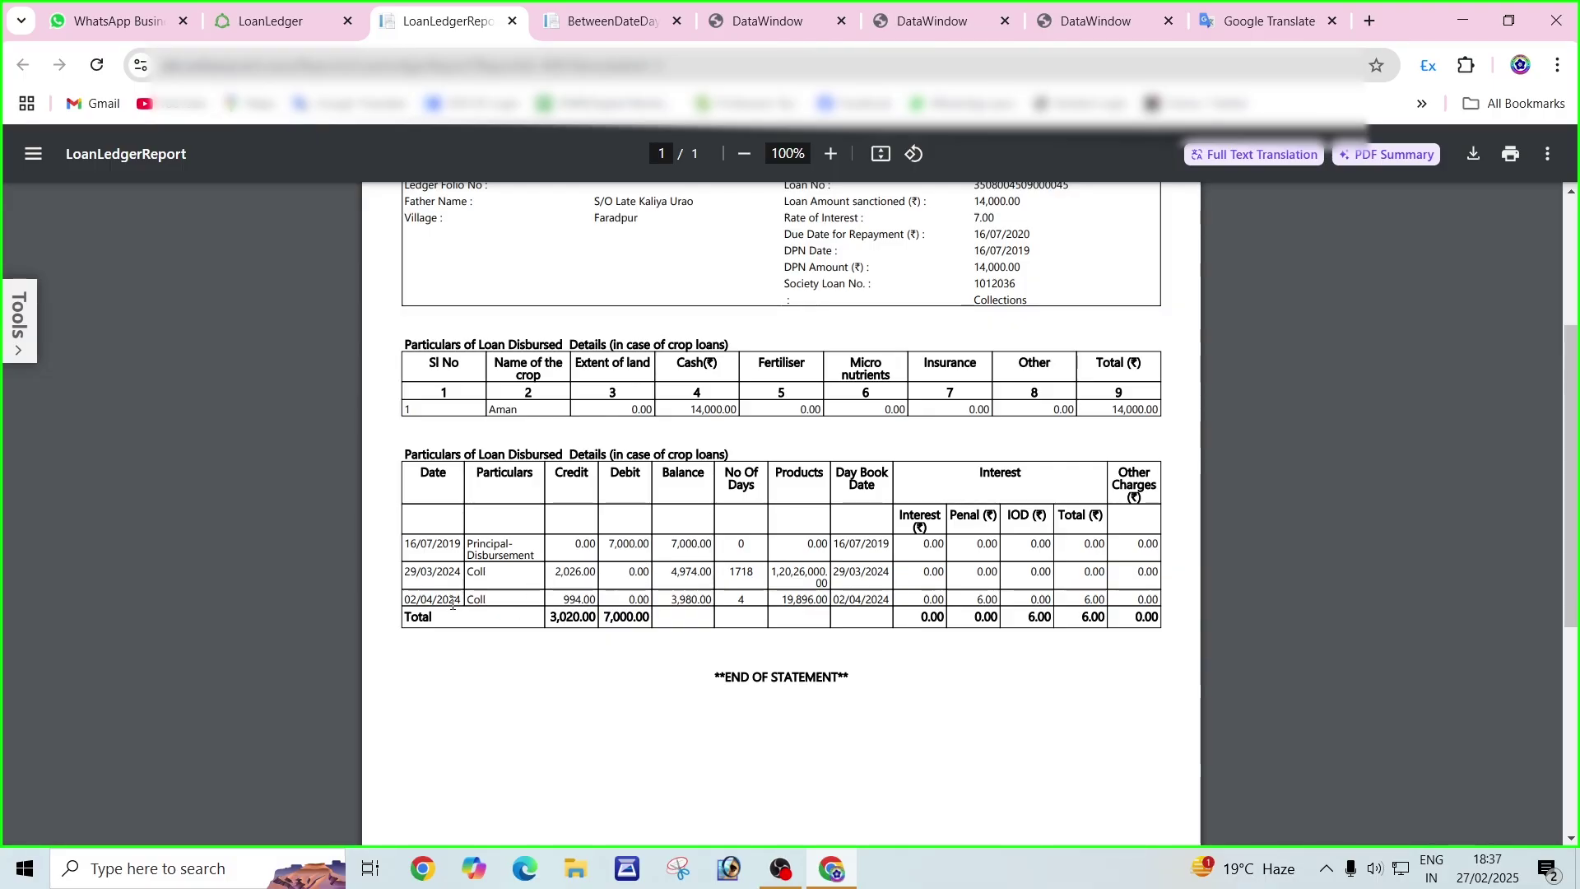
pyautogui.moveTo(407, 600); pyautogui.dragTo(462, 602)
pyautogui.click(486, 604)
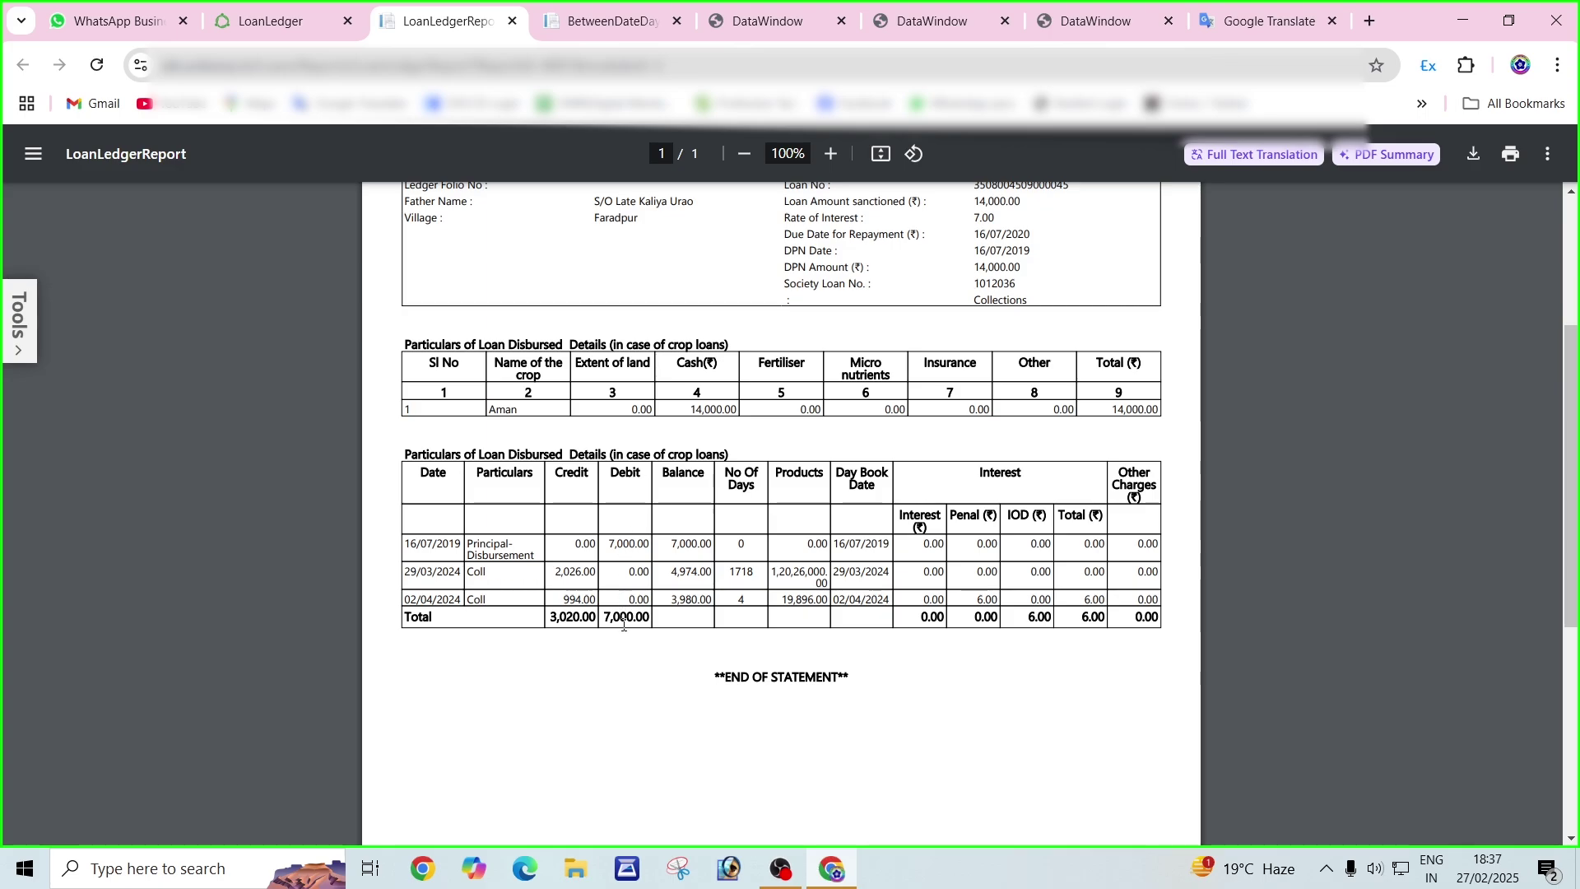
pyautogui.doubleClick(593, 602)
pyautogui.click(683, 599)
pyautogui.doubleClick(1092, 601)
pyautogui.click(558, 633)
pyautogui.scroll(3, 960, 640)
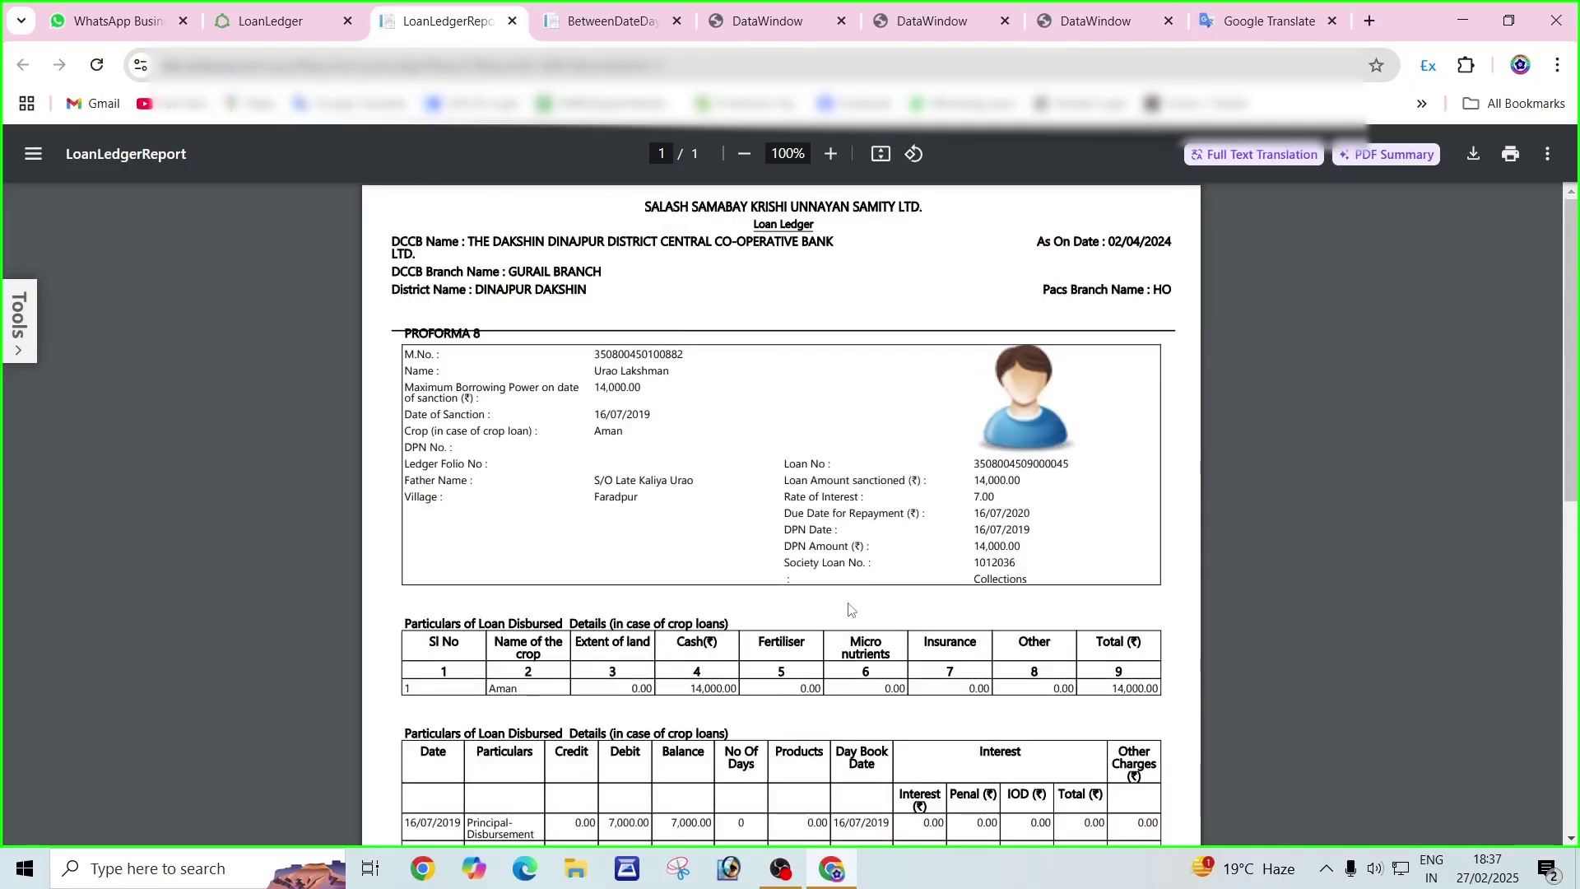
pyautogui.click(251, 21)
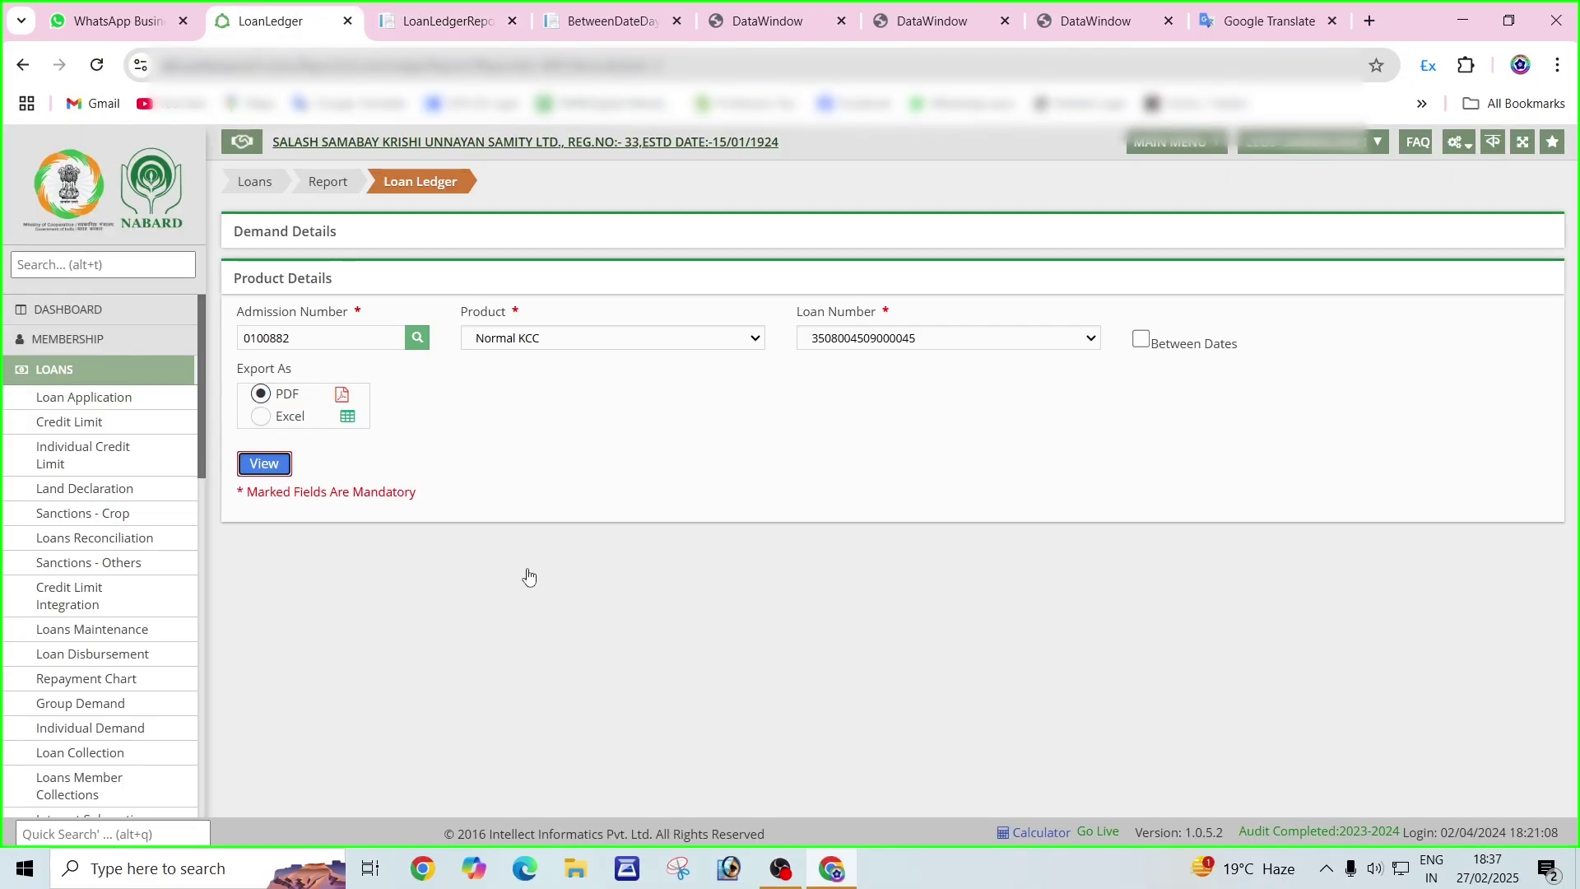